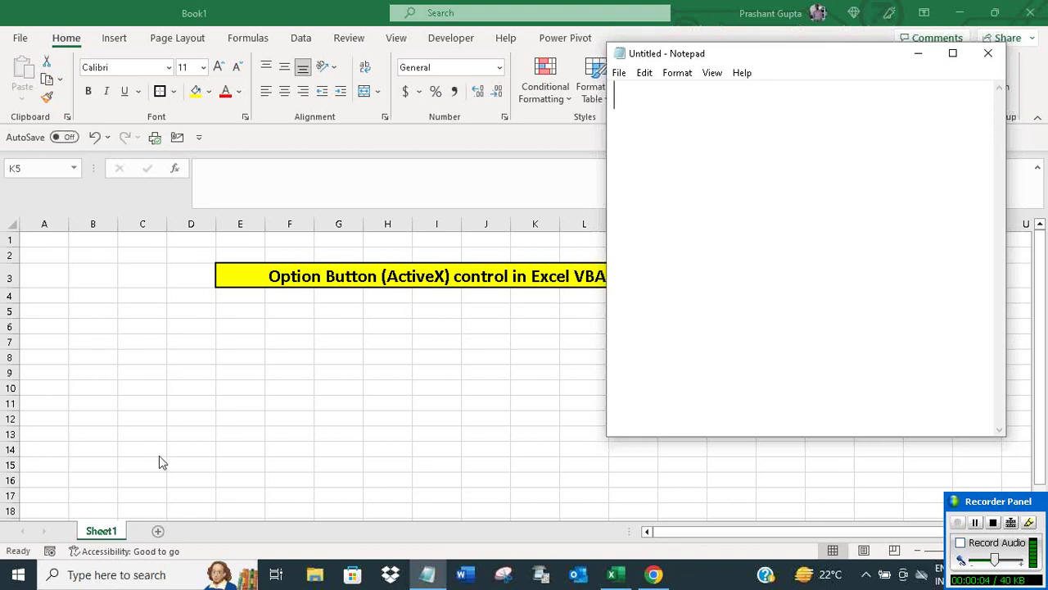
- Type the intro note 'Hello, In this video, I will show, how to work with Option Button(ActiveX) control in Excel VBA.' ending 'So, let's do it.'
type("Hello,")
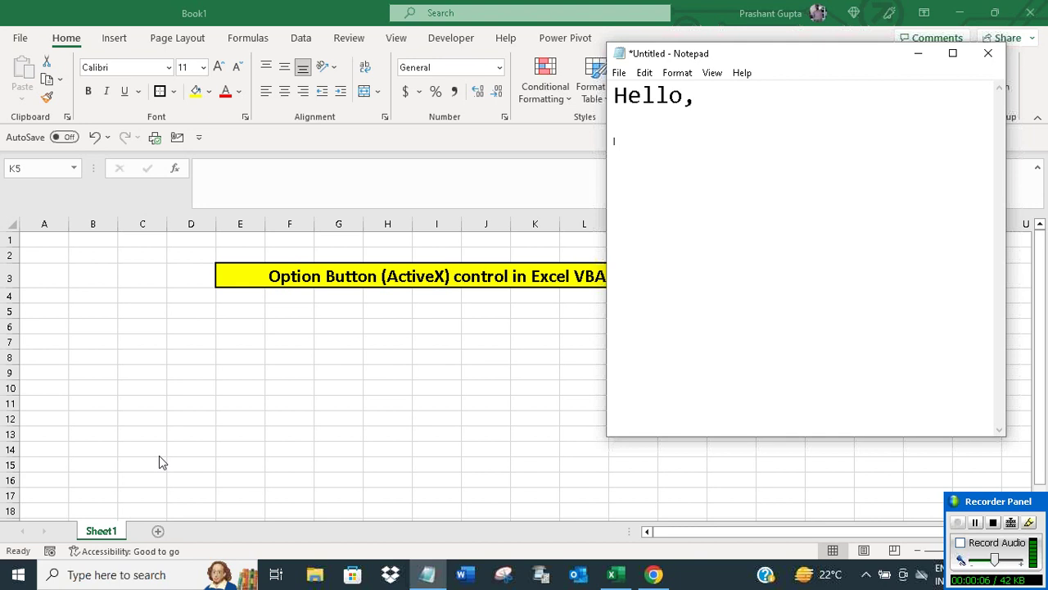
type("  In this video")
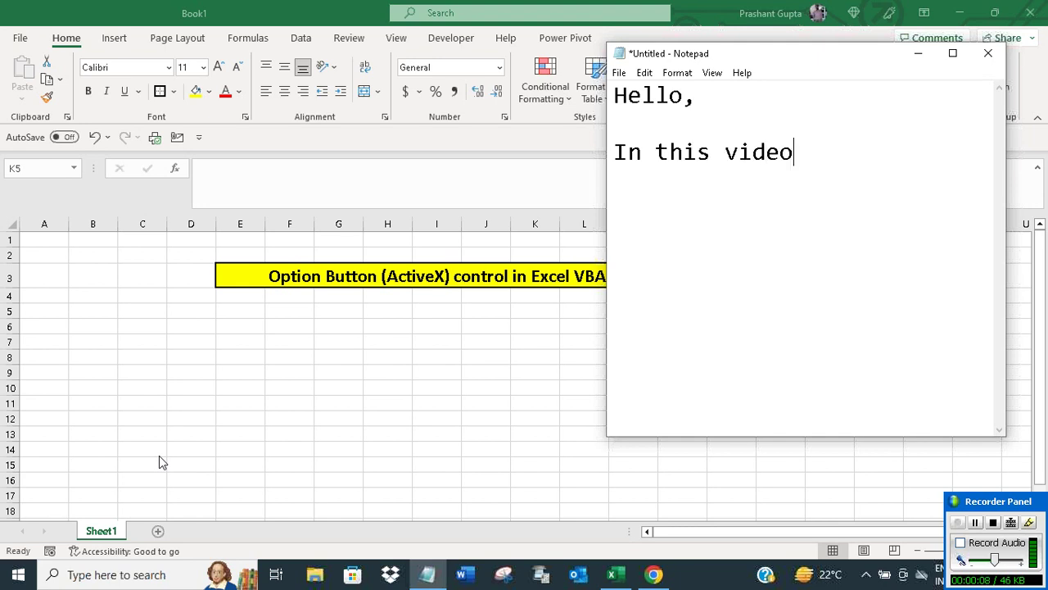
type(", Iw")
key("BackSpace")
type("will")
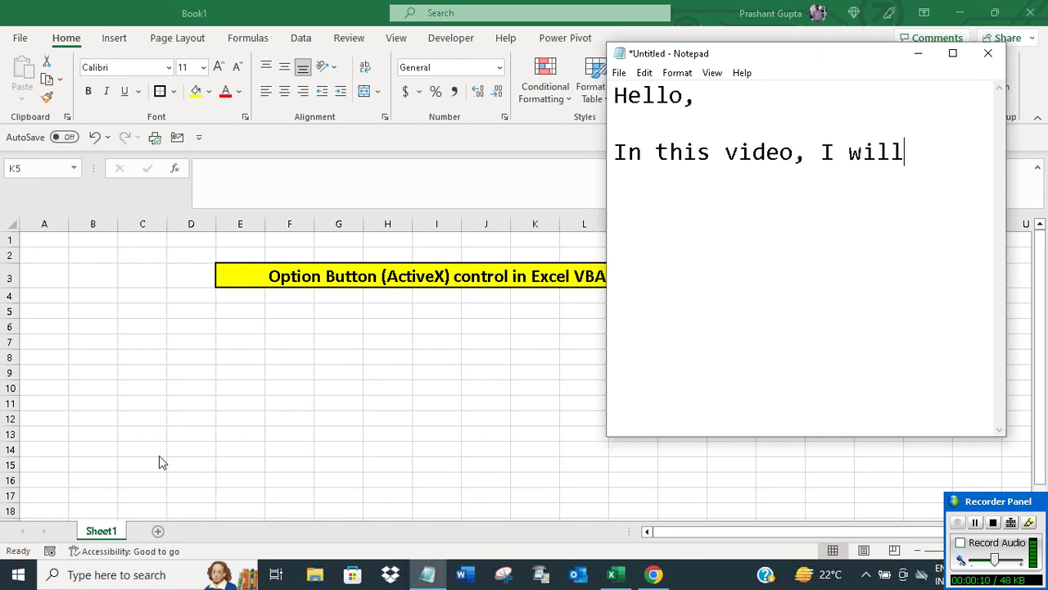
type(" show,")
key("Return")
type("how to w")
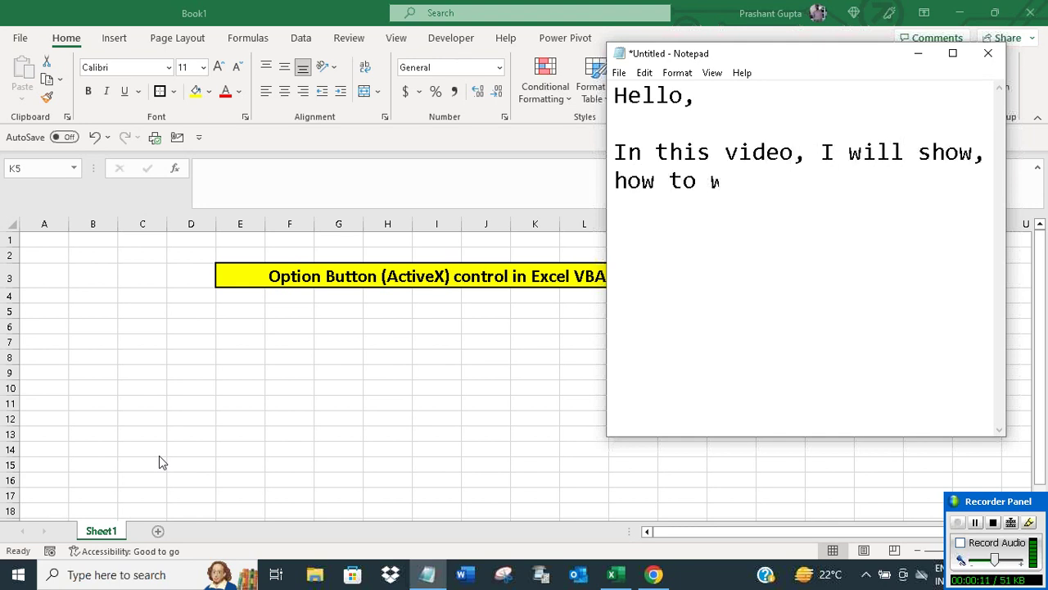
type("ork with Optio")
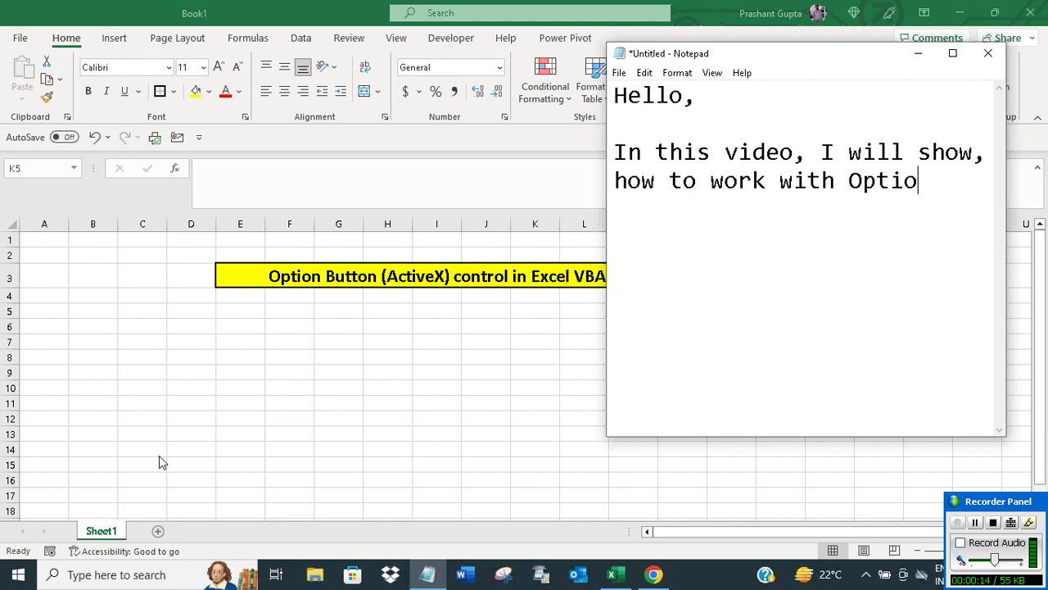
type("n Button(A")
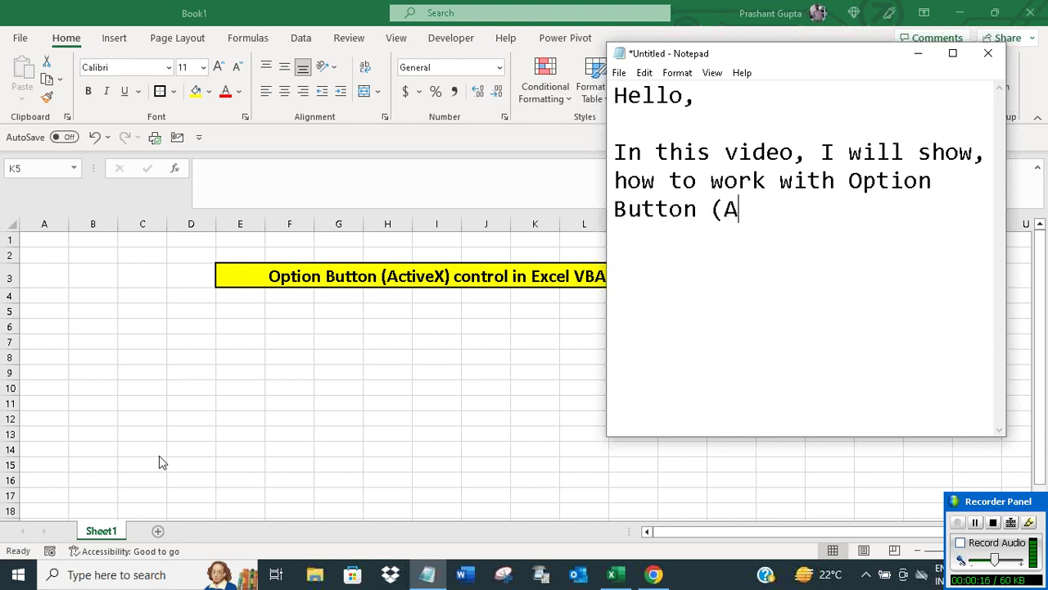
type("ctiV")
key("BackSpace")
type("veX")
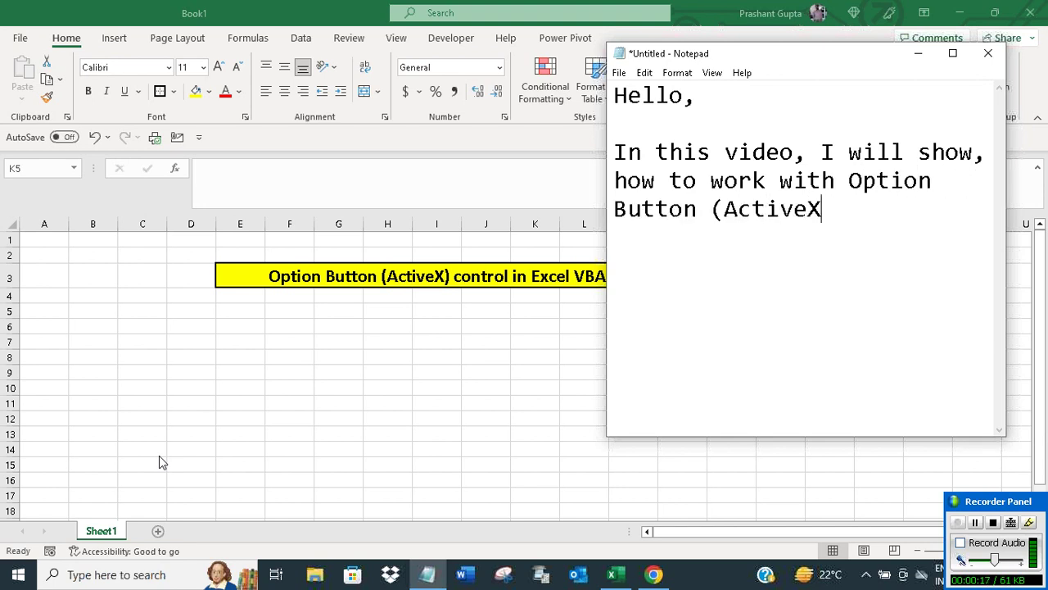
type(") in")
key("BackSpace")
key("BackSpace")
type("cont")
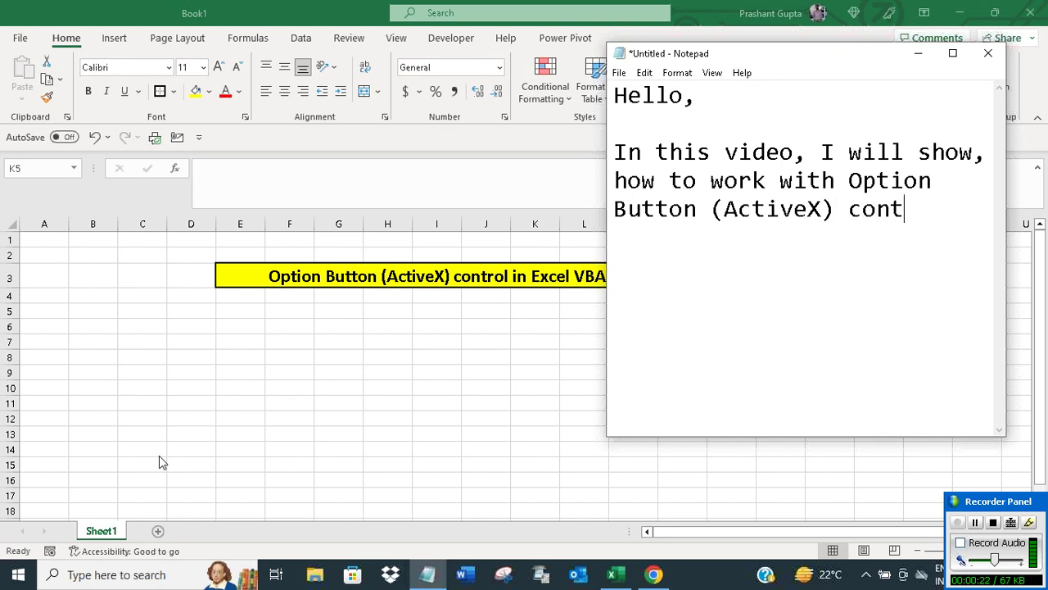
type("rol ")
type("in Excel")
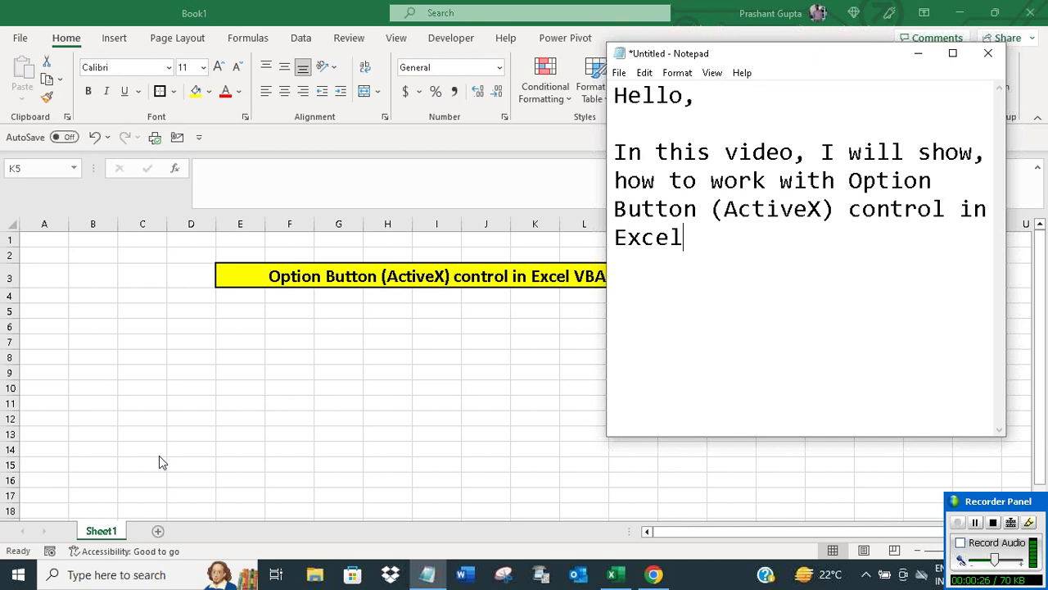
type(" VBA.")
key("Return")
key("Return")
type("Sc")
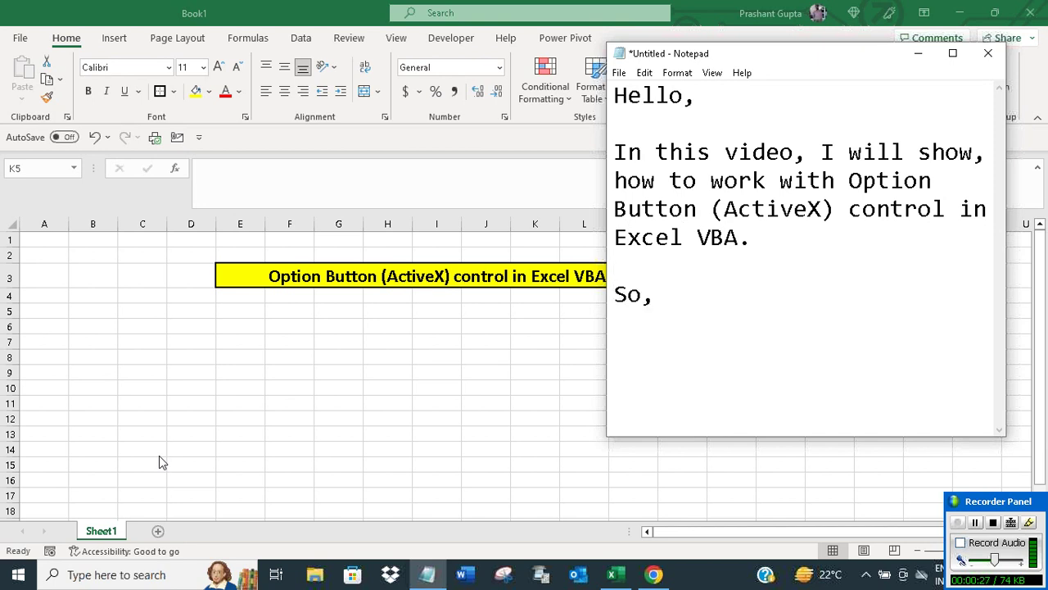
type(" let")
type("s do")
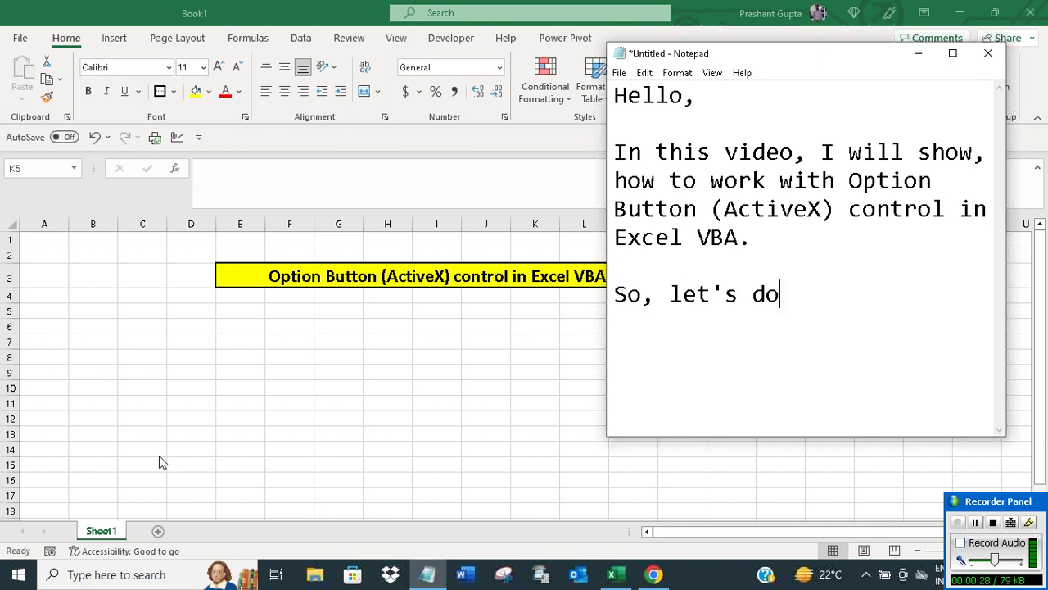
type(" it.")
key("Return")
key("Return")
- Draw an ActiveX option button over F6–H9 below the yellow title
left_click(928, 58)
left_click(321, 335)
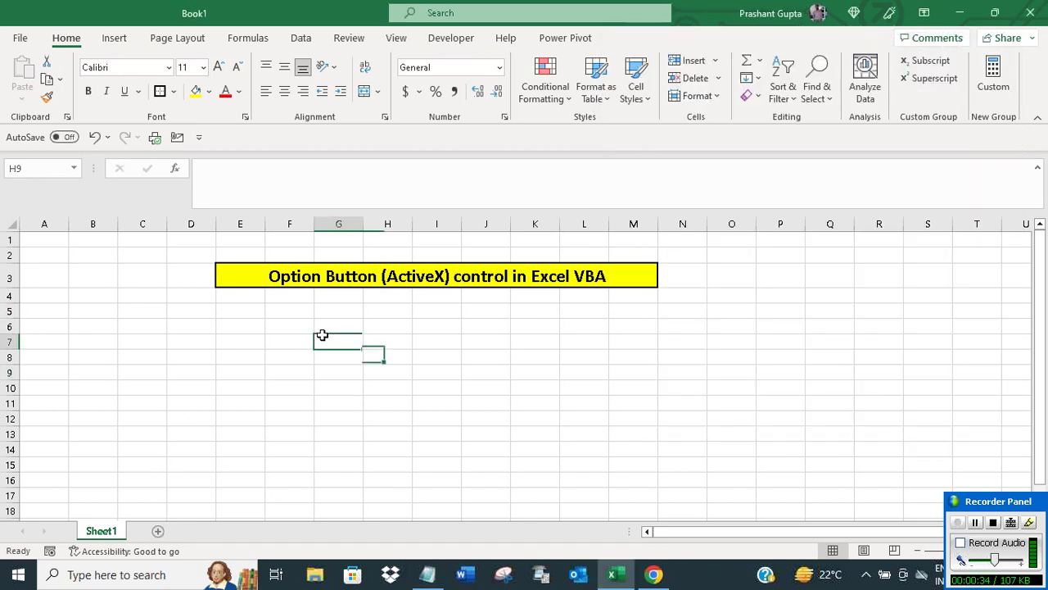
left_click(449, 41)
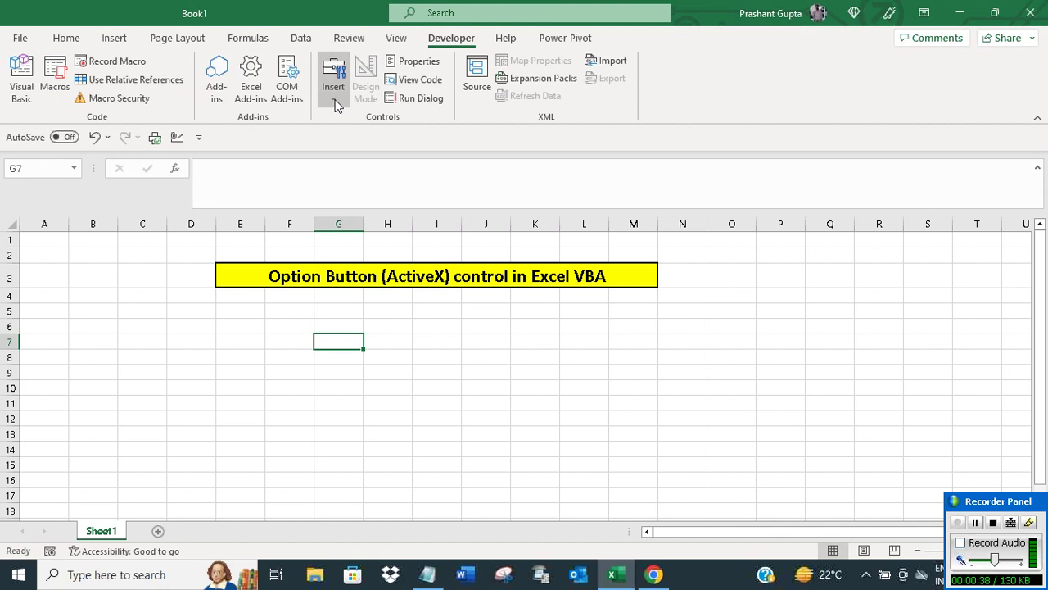
left_click(334, 90)
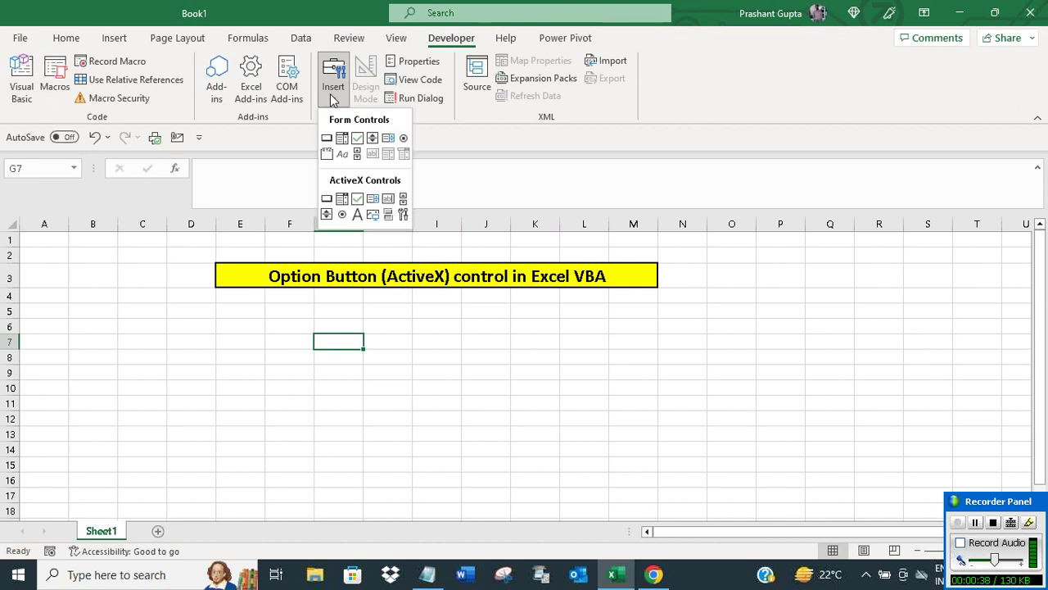
left_click(343, 215)
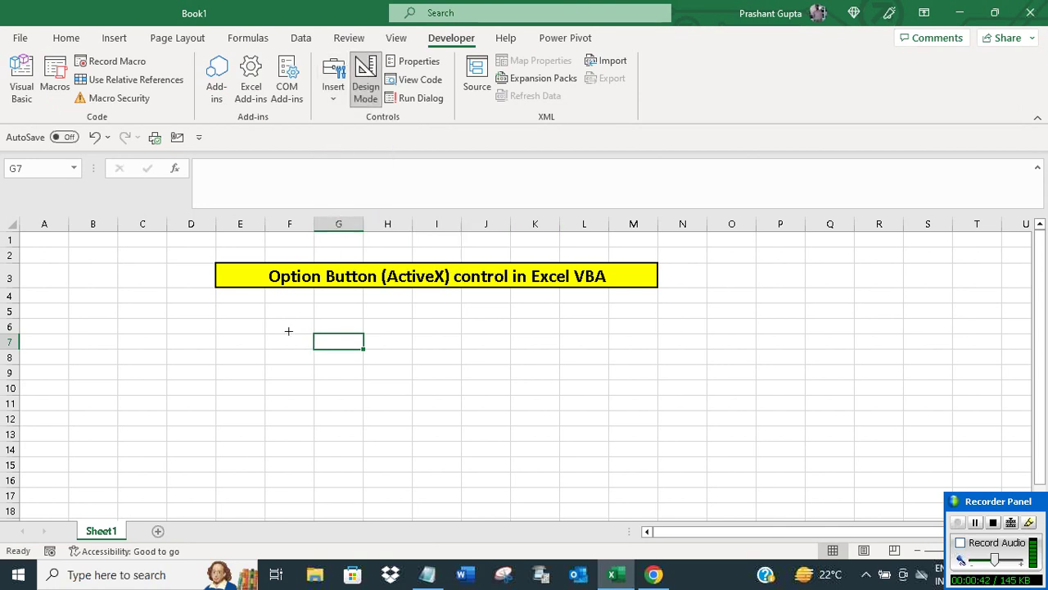
left_click_drag(294, 324, 412, 369)
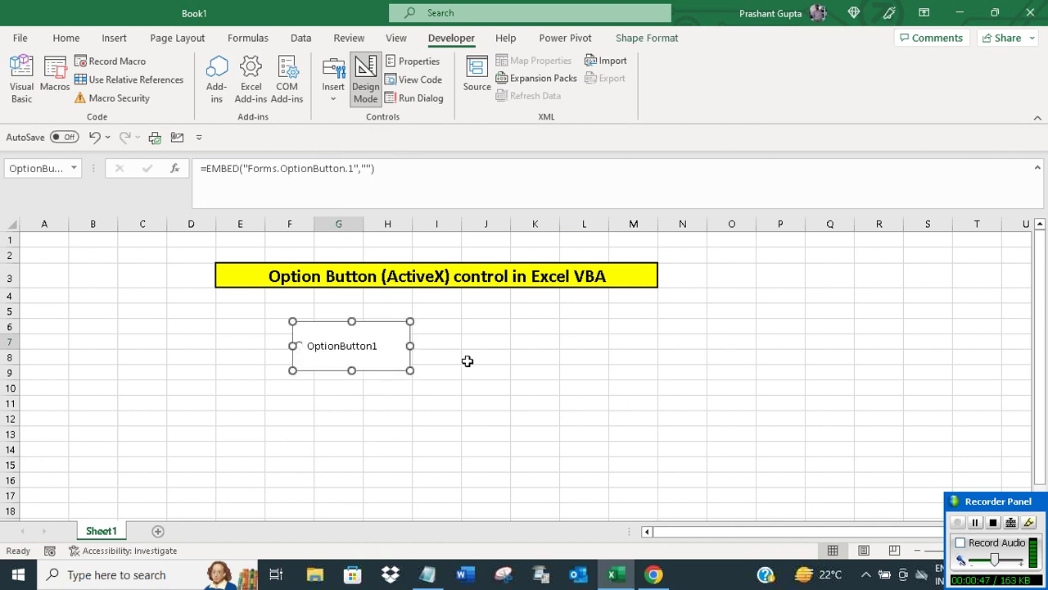
- Change the option button's caption to London
right_click(366, 348)
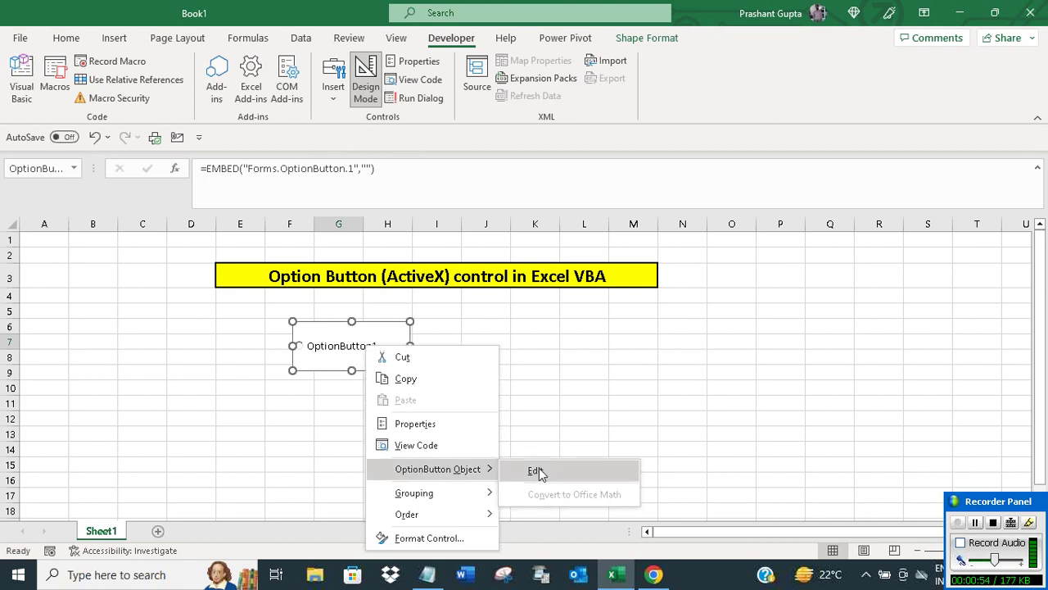
left_click(536, 473)
key("BackSpace")
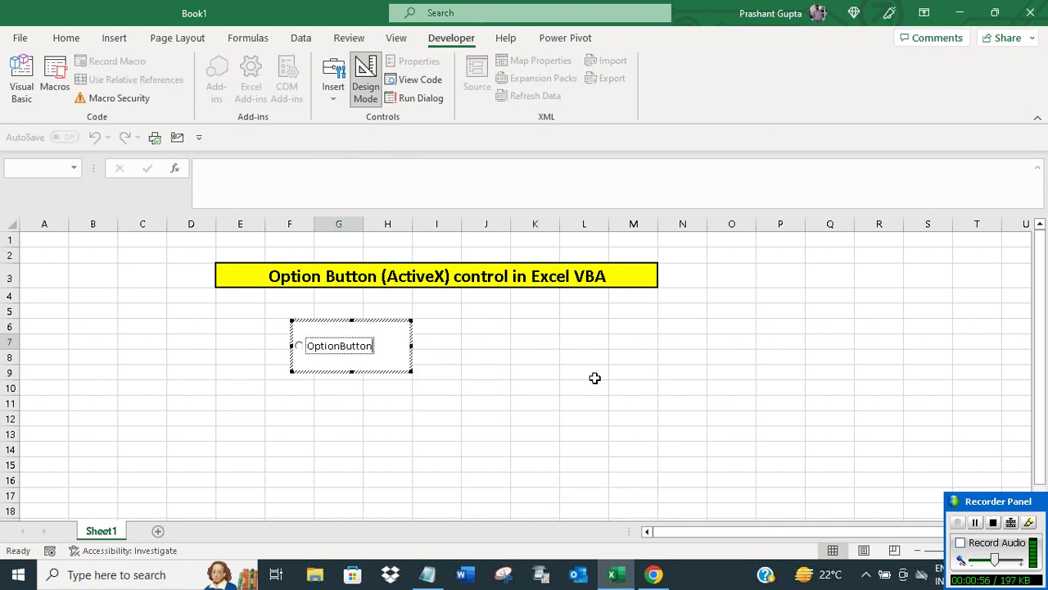
key("BackSpace")
key("BackSpace")
key("BackSpace")
key("BackSpace")
key("BackSpace")
type("Lo")
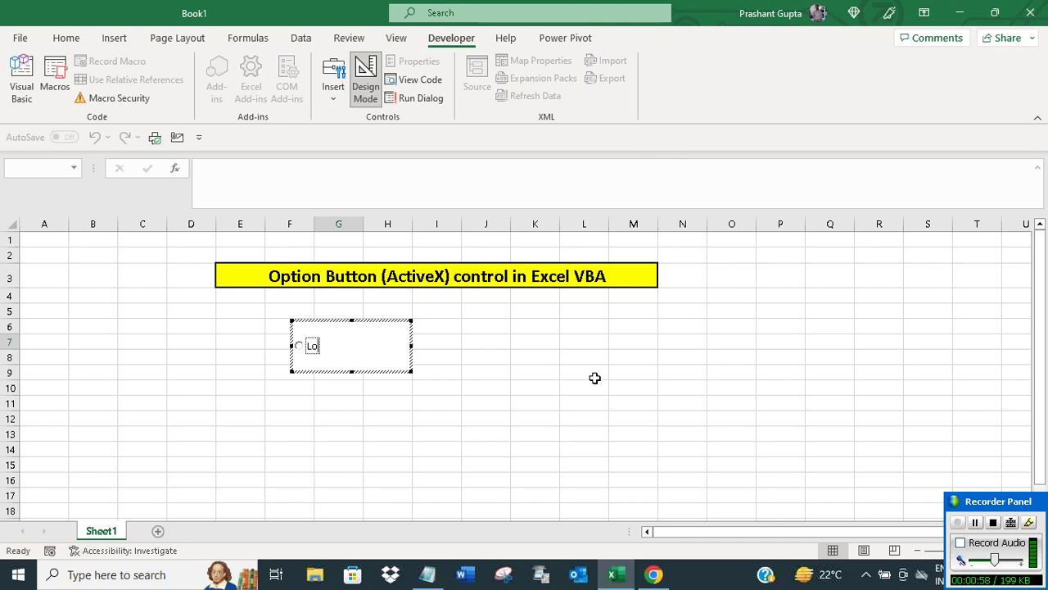
type("ndon")
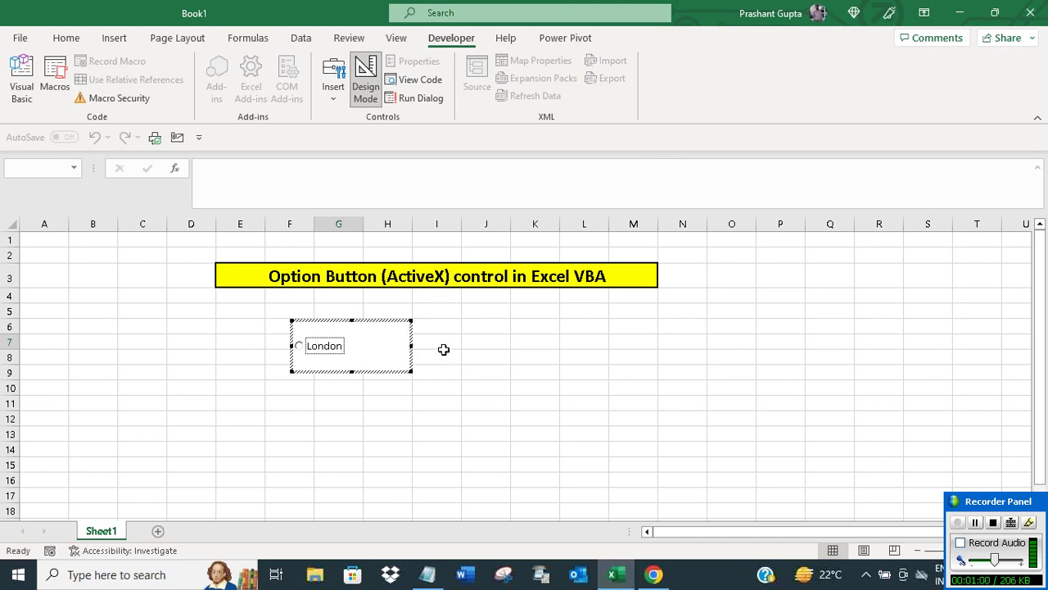
left_click(443, 350)
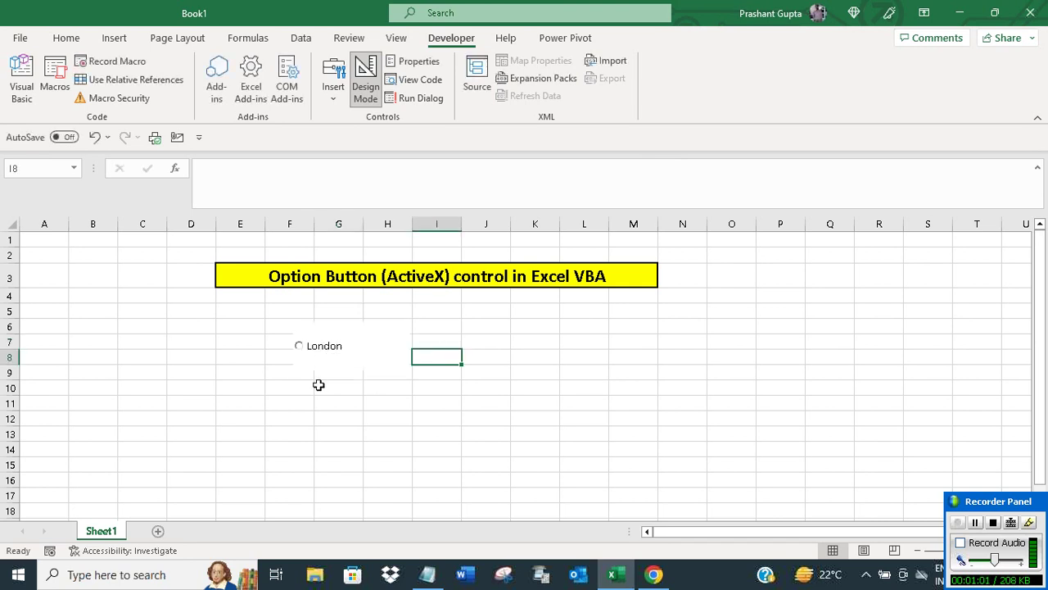
- Draw a second ActiveX option button just below the London one
left_click(333, 92)
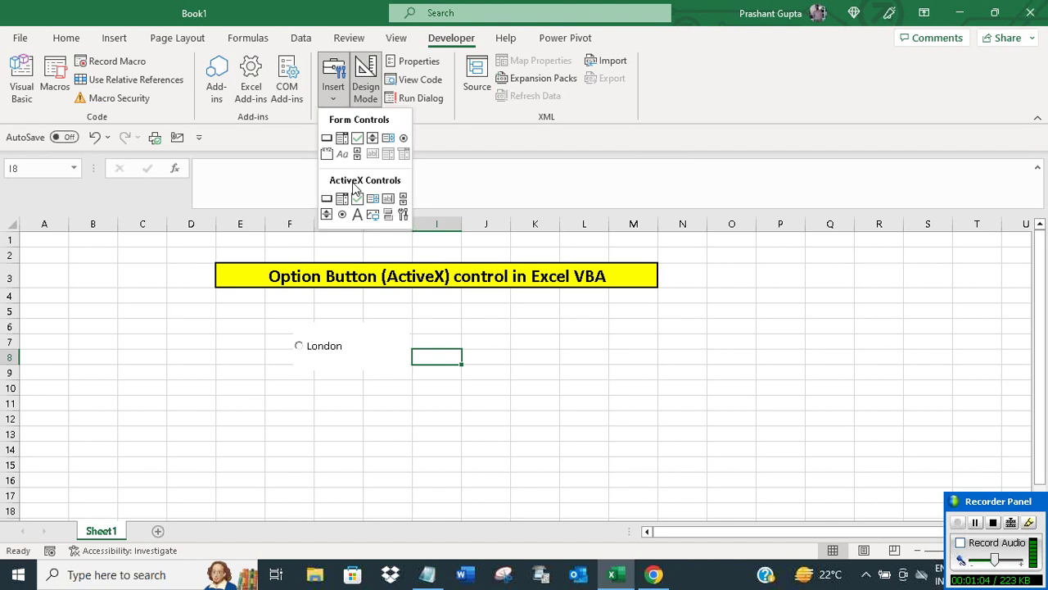
left_click(343, 214)
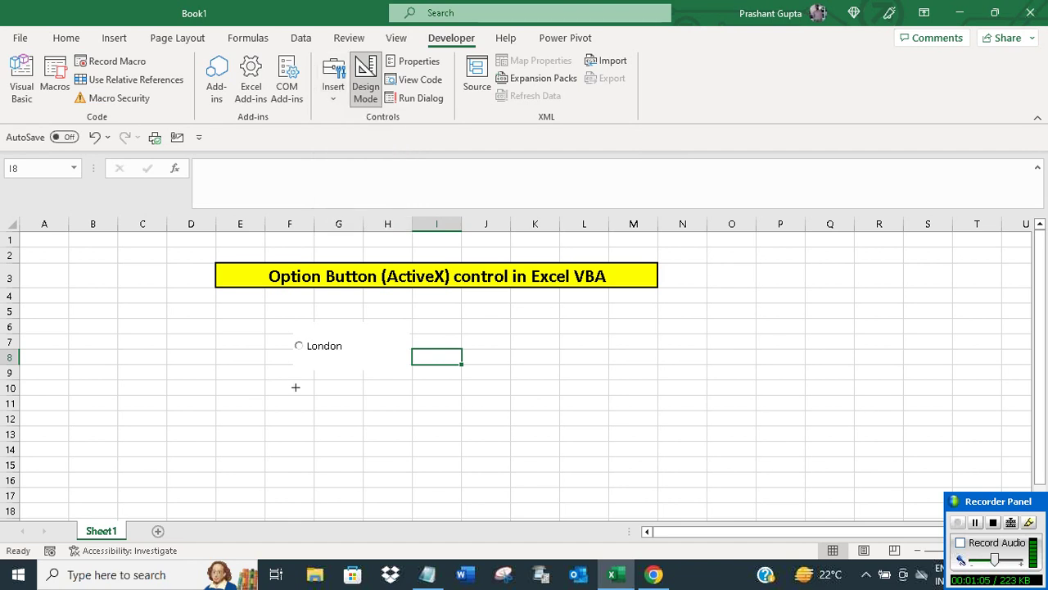
left_click_drag(297, 376, 397, 407)
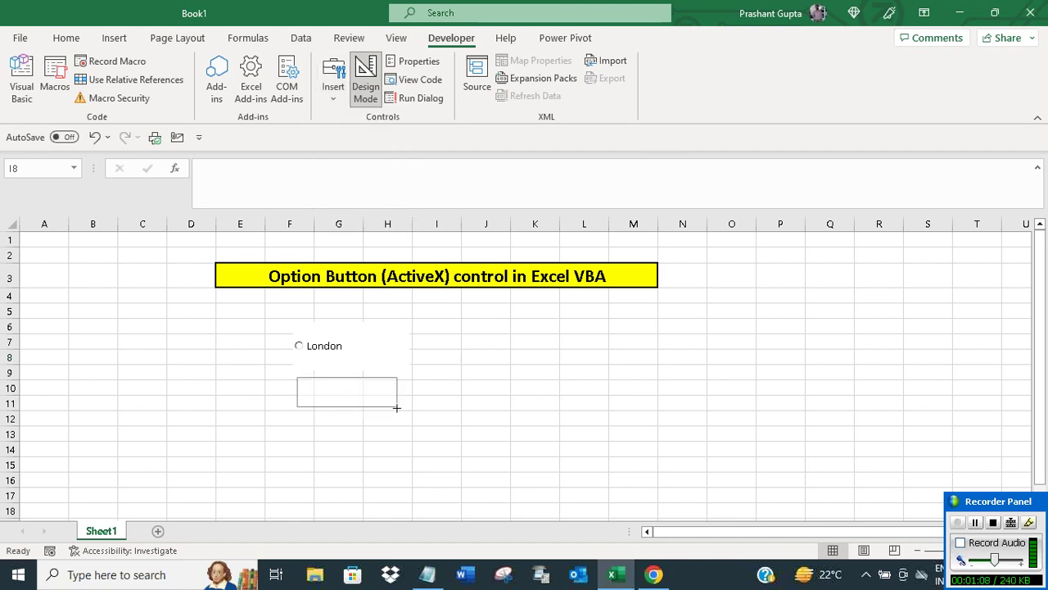
left_click(448, 421)
- Change the second option button's caption to Berlin
right_click(338, 392)
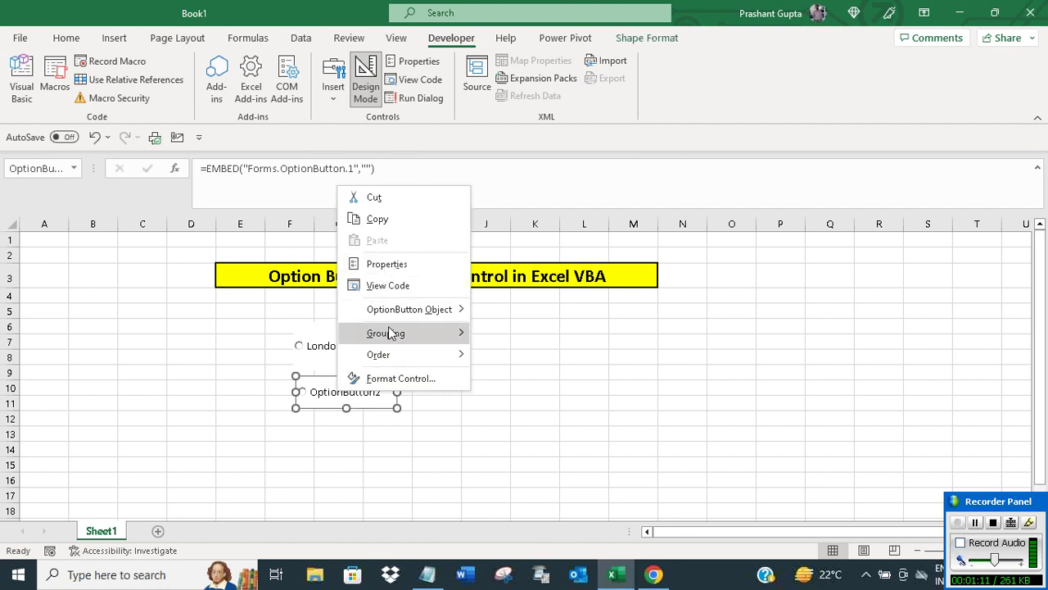
left_click(509, 313)
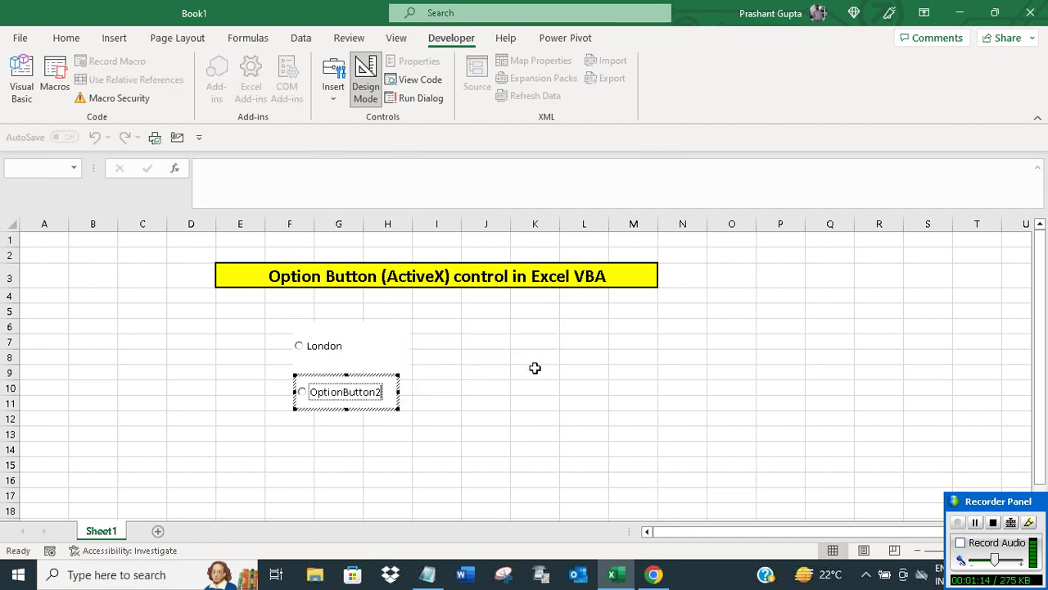
key("BackSpace")
key("BackSpace")
key("BackSpace")
key("BackSpace")
type("B")
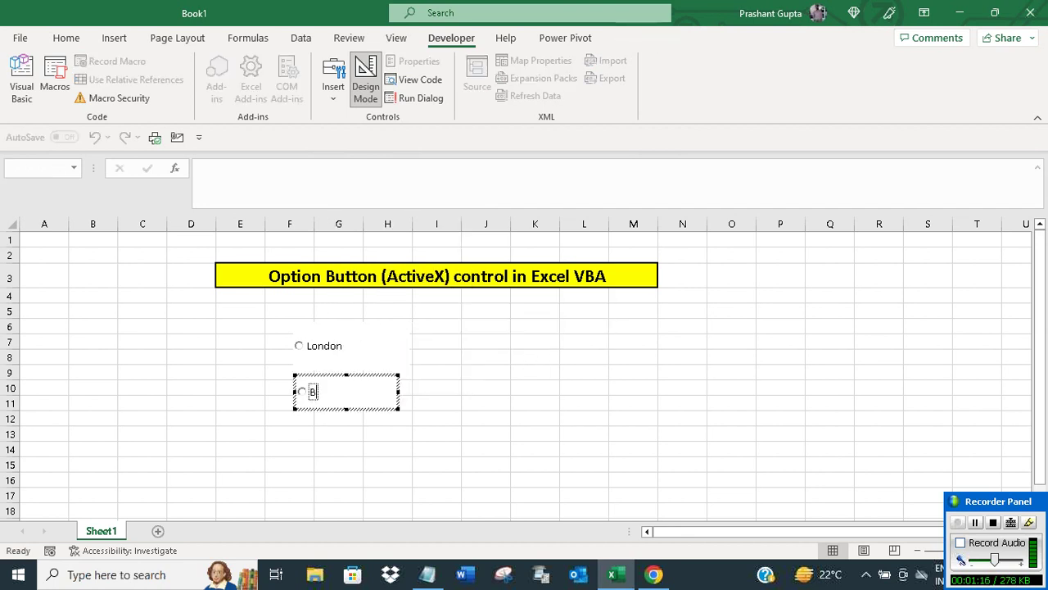
type("erlin")
left_click(445, 370)
left_click(338, 434)
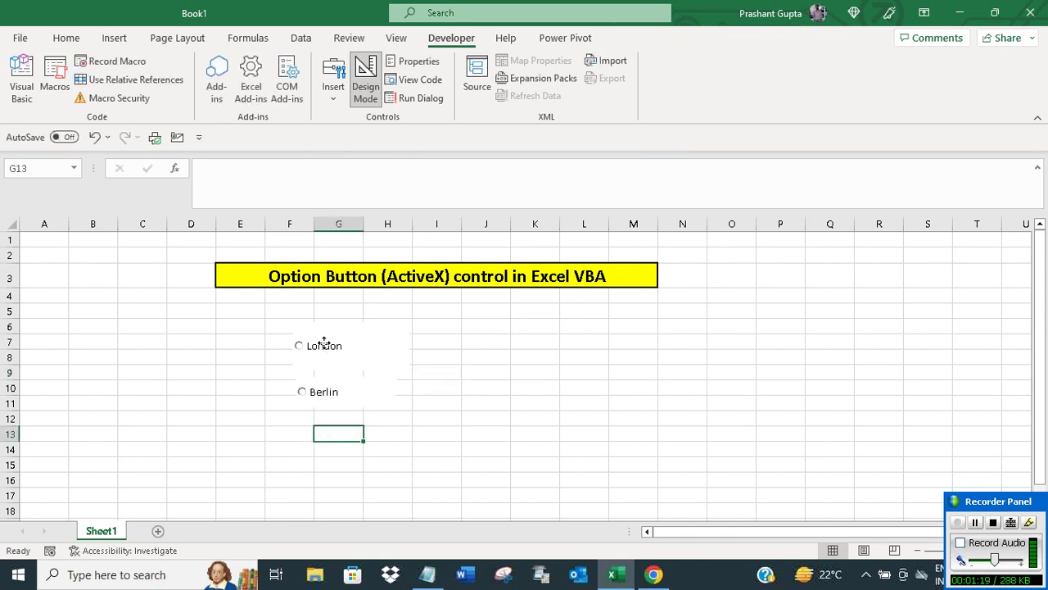
right_click(327, 344)
- In OptionButton1_Click, write If OptionButton1.Value = True Then MsgBox "Welcome to London" and select the line
left_click(384, 446)
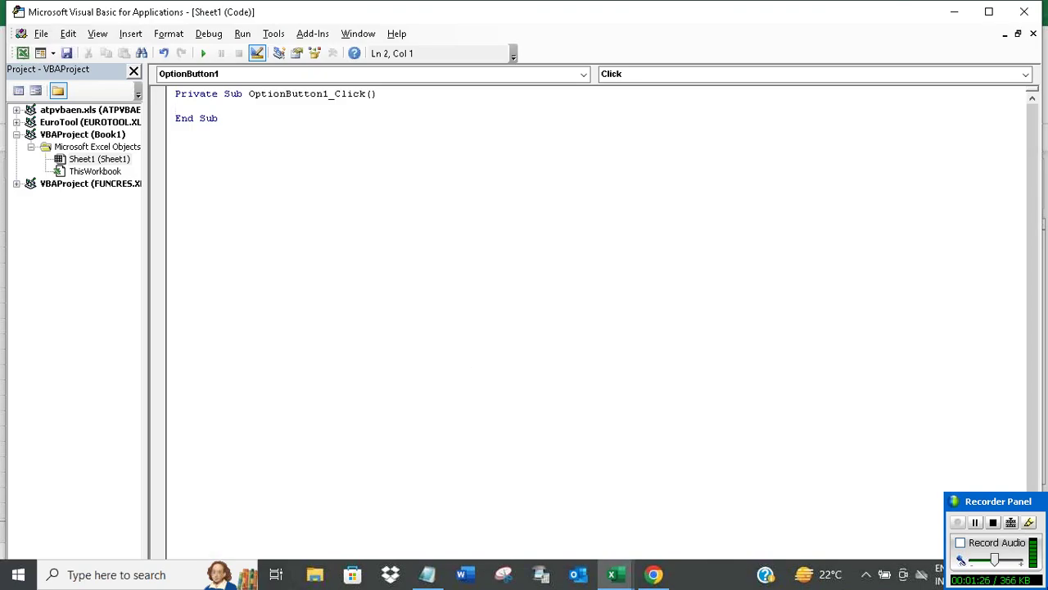
key("Return")
key("Return")
key("Return")
type("ption")
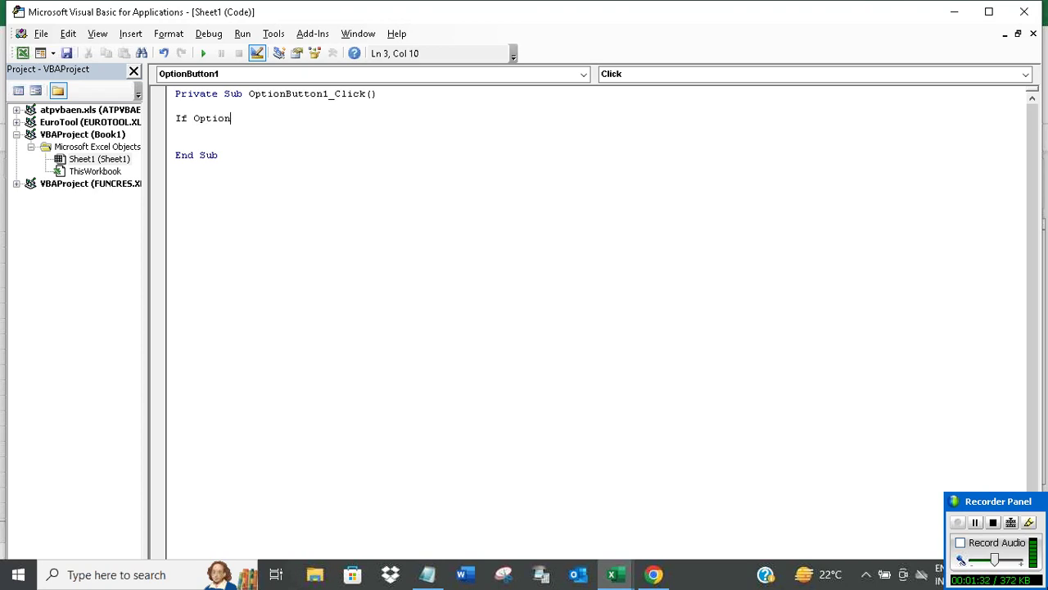
type("ButtonButton")
type("1.")
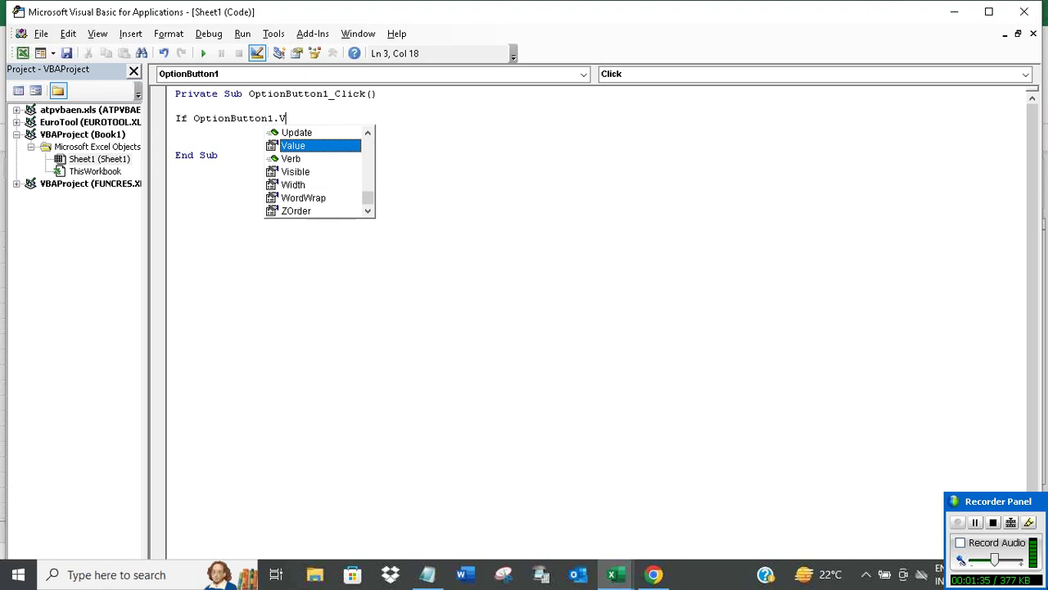
type("Value = ")
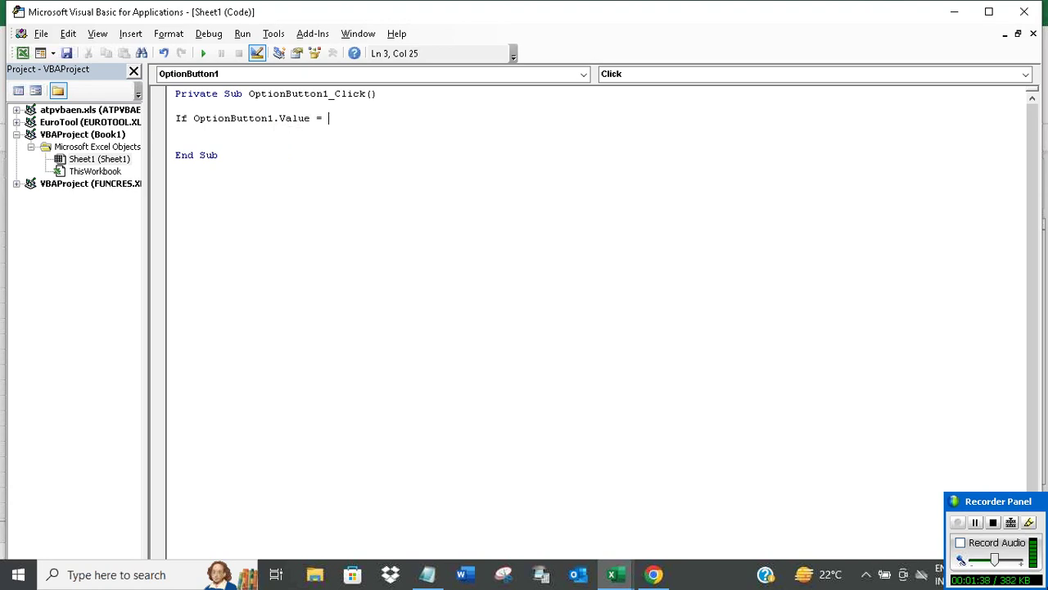
type("TRUE t")
type("hen Ms")
type("gBox ")
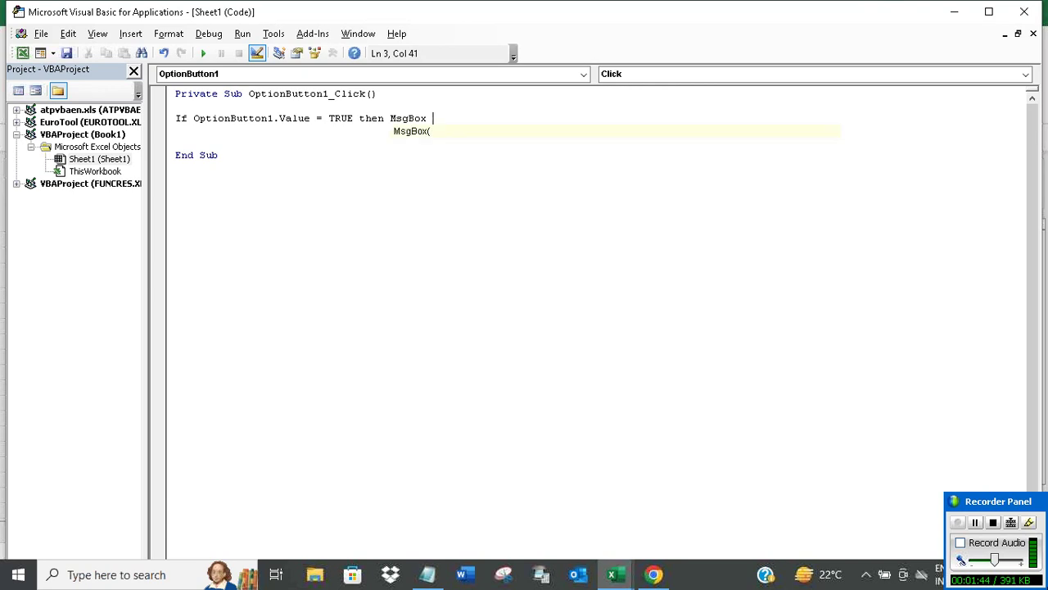
type("\"Welcome t")
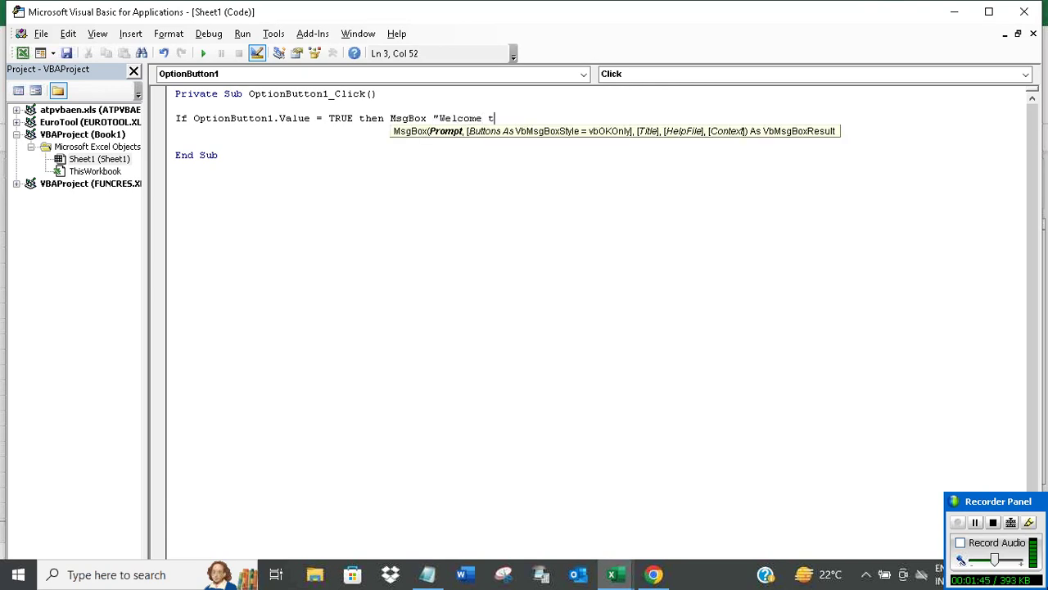
type("o London")
type("\"\"")
left_click(205, 140)
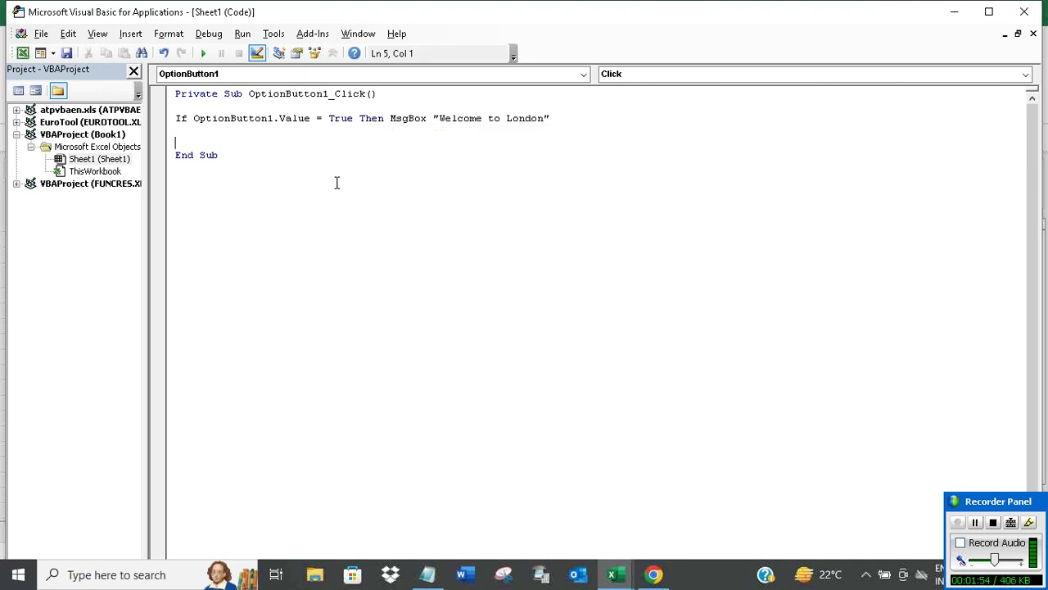
left_click(335, 183)
left_click_drag(555, 120, 176, 120)
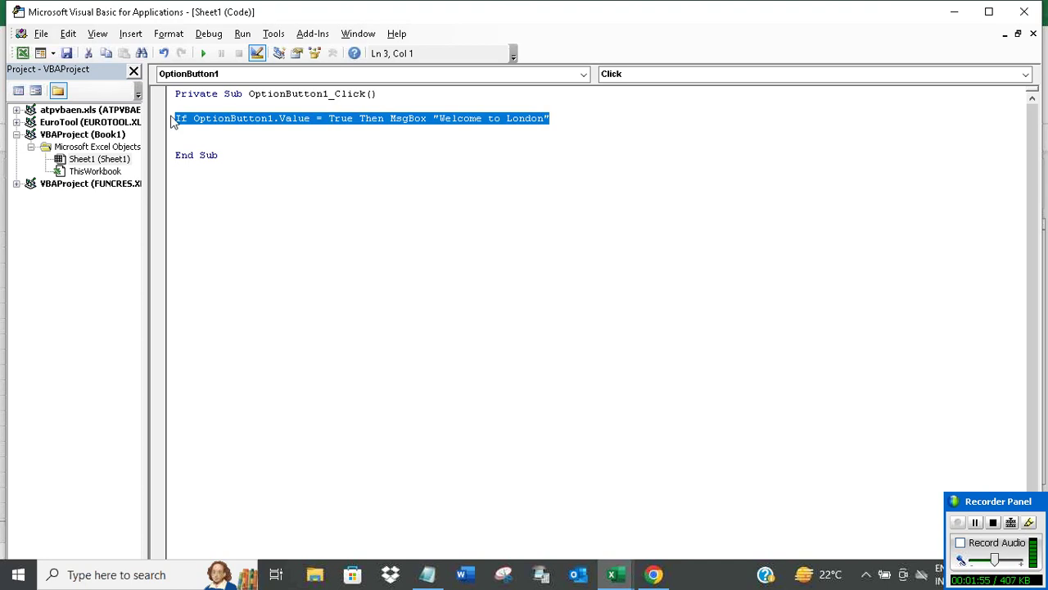
right_click(186, 115)
- Copy the London If line and paste it into Notepad below 'So, let's do it.'
left_click(217, 141)
left_click(427, 574)
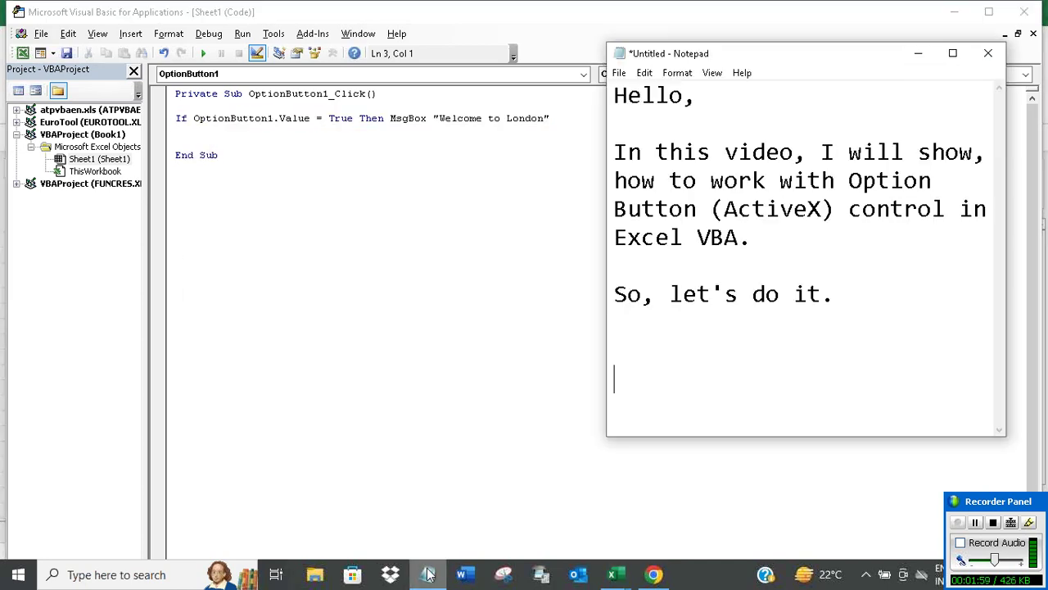
left_click(954, 54)
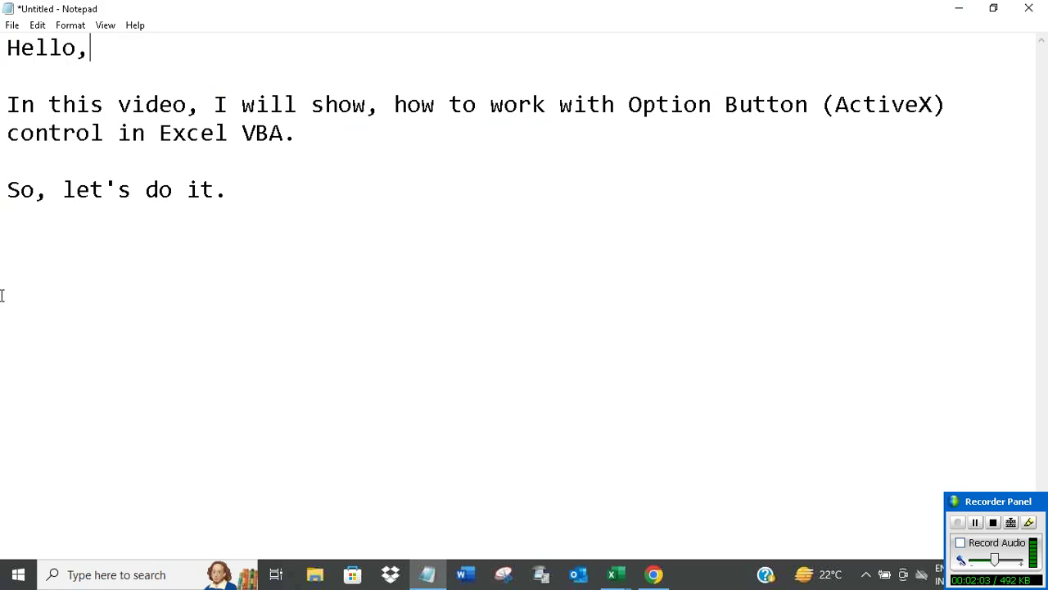
left_click(72, 259)
key("ctrl+v")
key("shift+F10")
key("Escape")
key("Return")
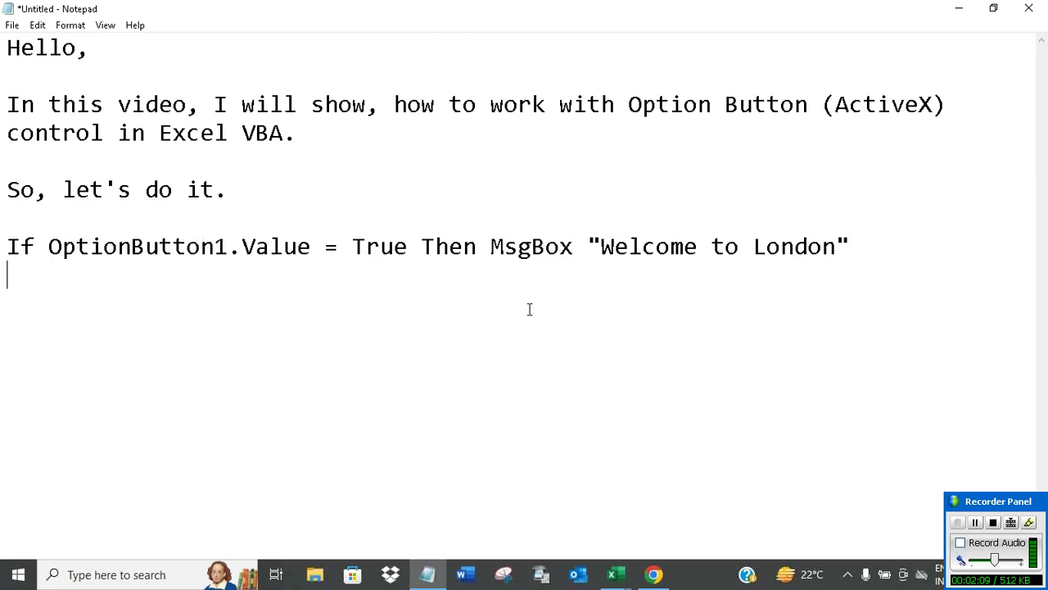
key("BackSpace")
- Restore and minimize Notepad to bring the VBA code back
left_click(993, 9)
left_click(919, 54)
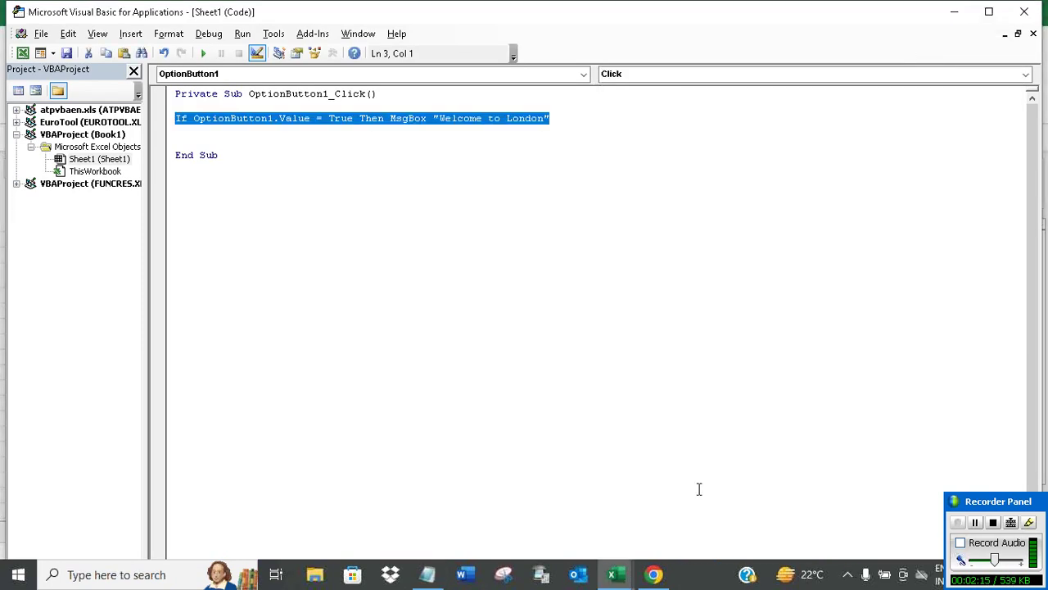
left_click(477, 237)
mouse_move(614, 575)
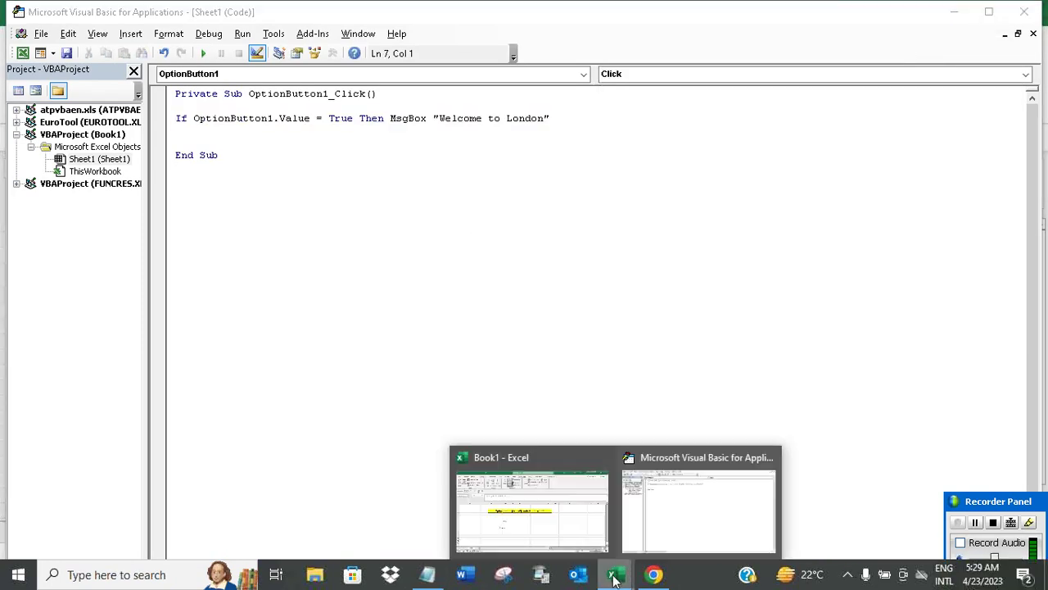
- With design mode off, test London's welcome message, choose Berlin, then re-enable design mode
left_click(518, 491)
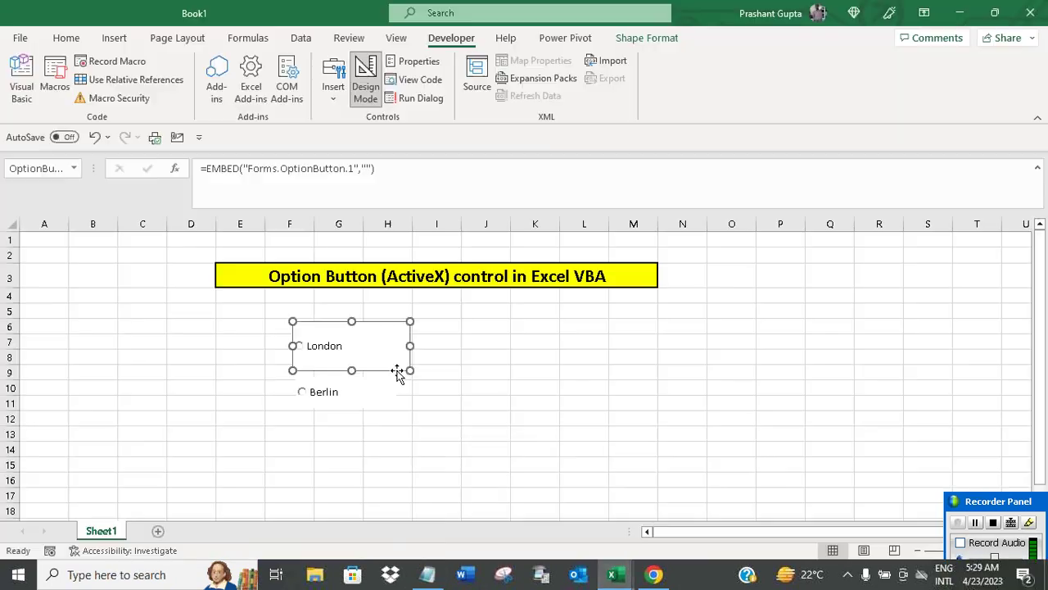
left_click(366, 84)
left_click(499, 375)
left_click(299, 350)
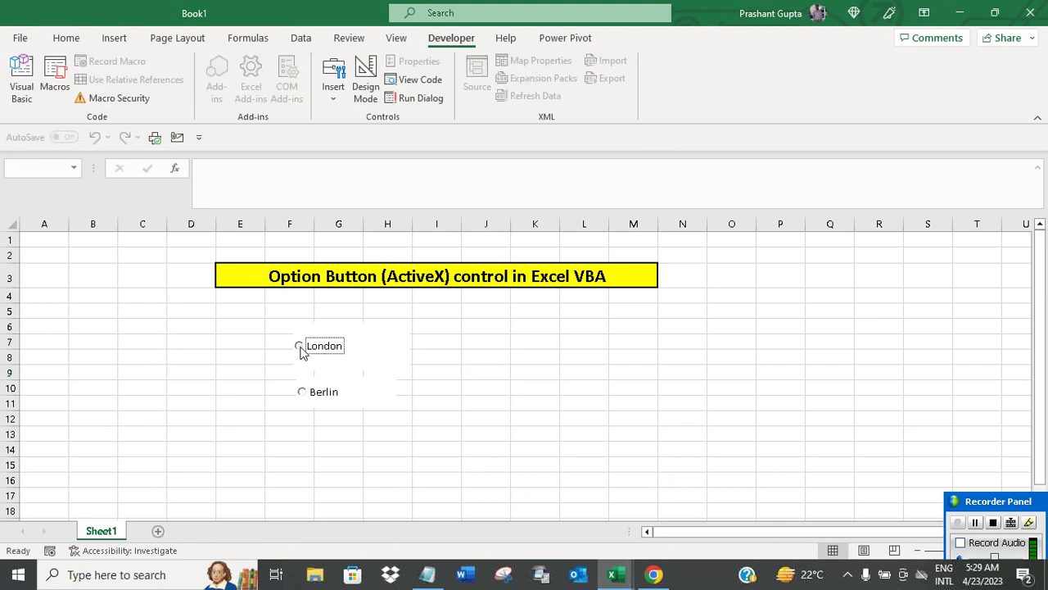
left_click(547, 337)
left_click(304, 392)
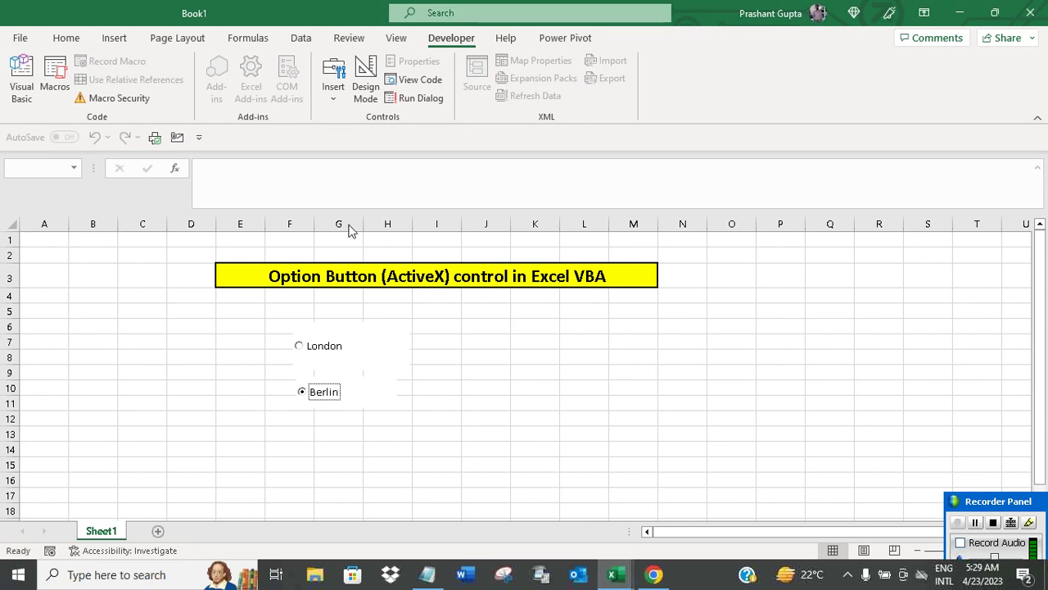
left_click(366, 82)
left_click(322, 391)
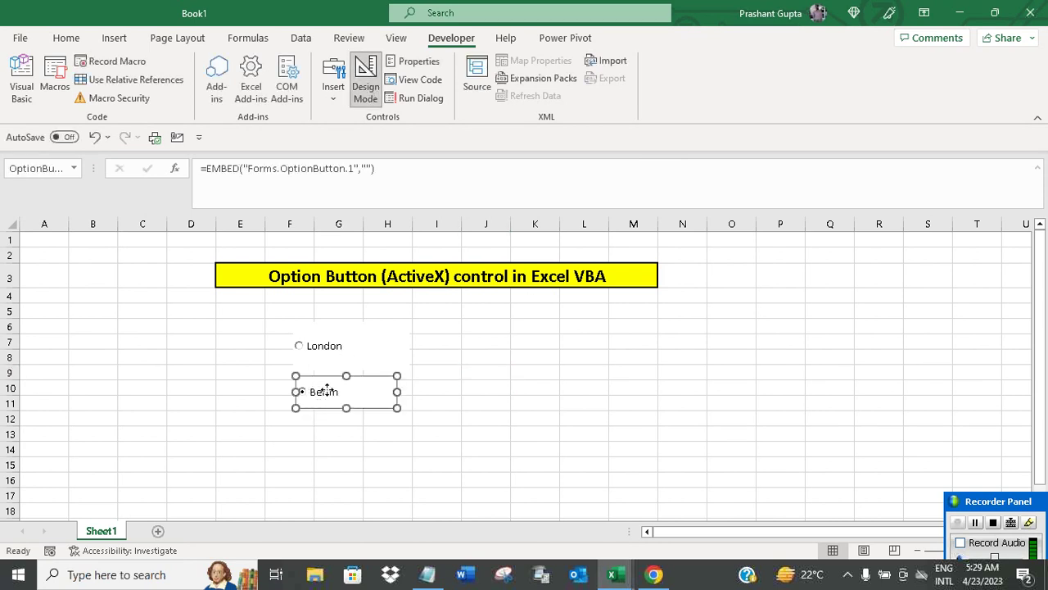
- In OptionButton2_Click, write If OptionButton2.Value = True Then MsgBox "Welcomn to Berlin"
right_click(326, 391)
left_click(369, 285)
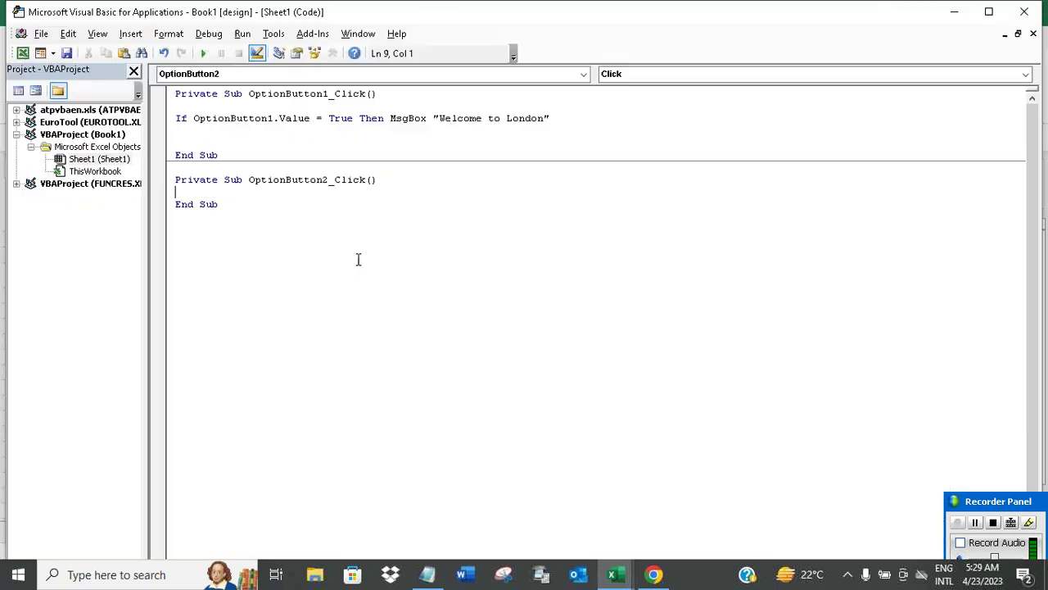
key("Return")
key("Return")
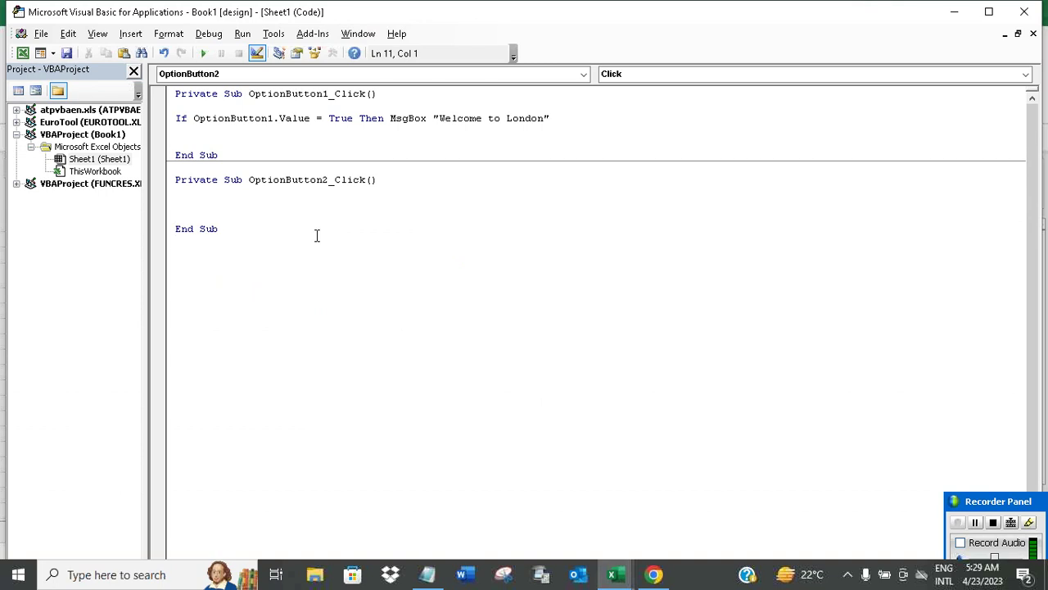
type("If ")
type("OptionButton2")
type(".Va")
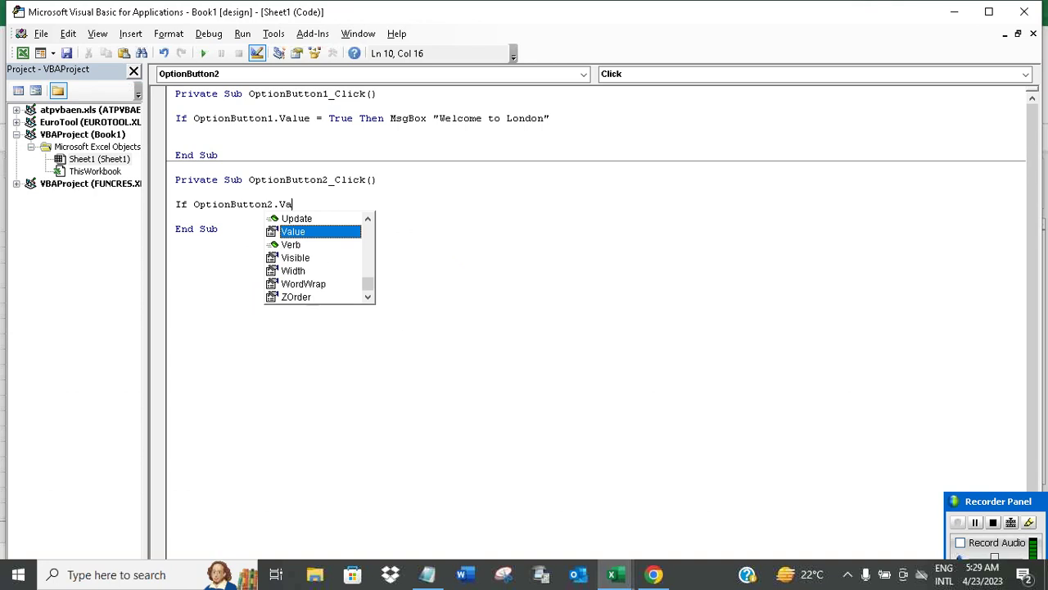
type("lue")
key("Escape")
type(" = TRU")
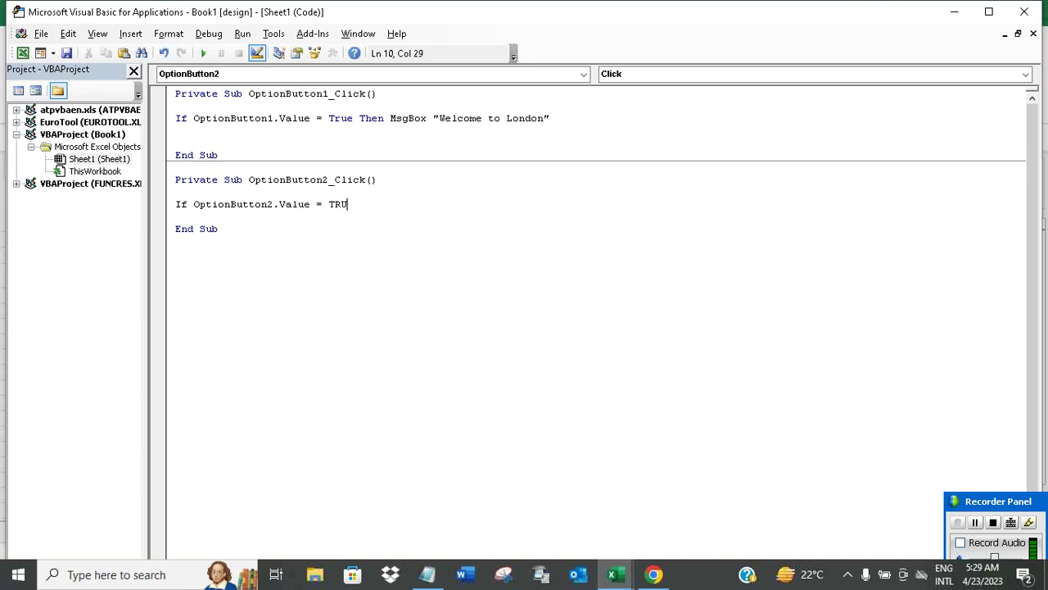
type("E the")
key("BackSpace")
key("BackSpace")
key("BackSpace")
type("he")
type("n MsgBox \"W")
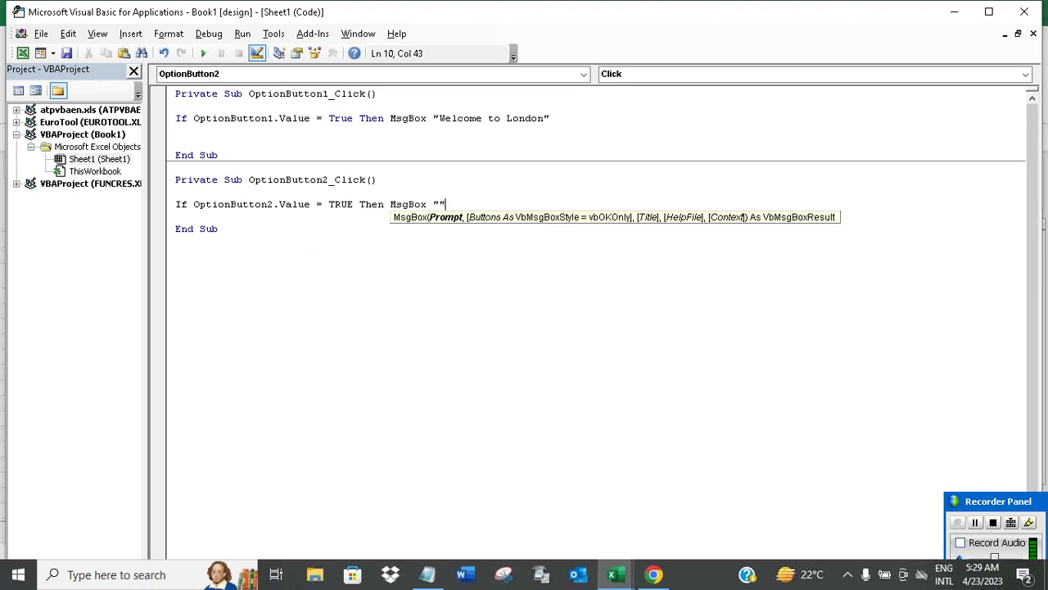
type("e")
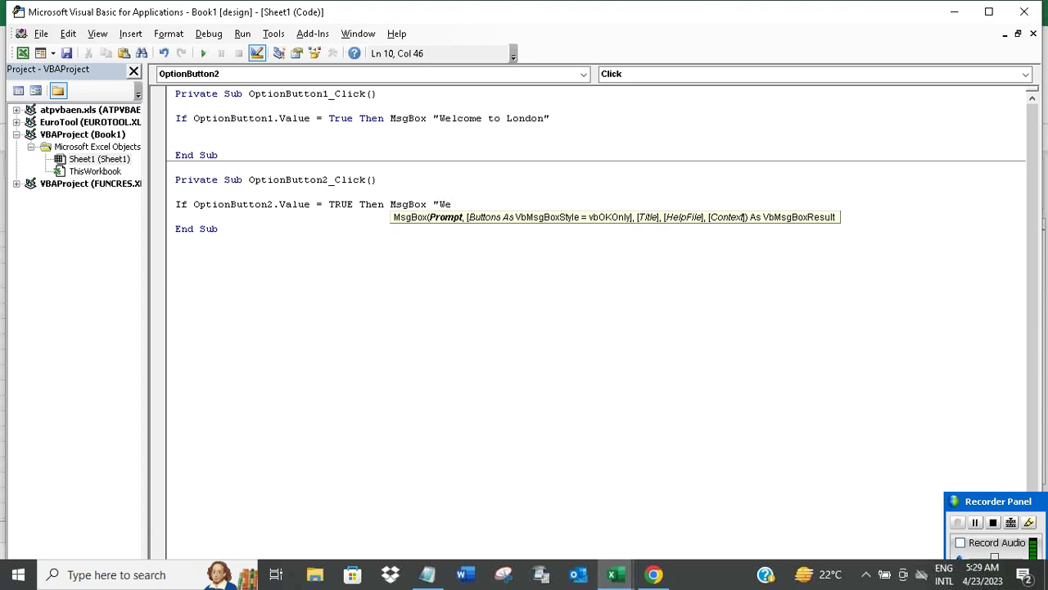
type("lcomn to B")
type("erlin\"")
left_click(631, 515)
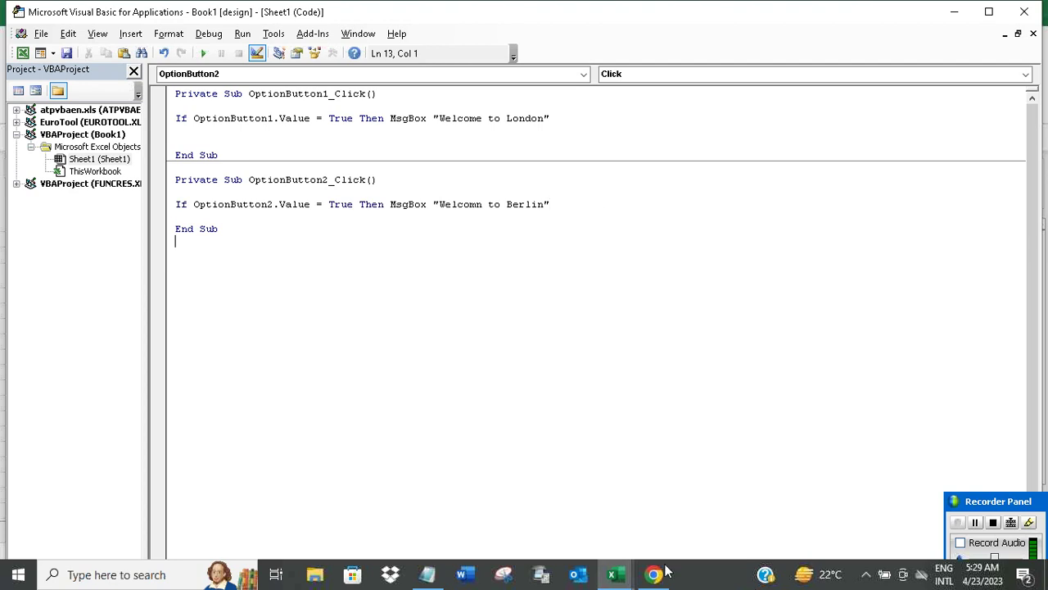
mouse_move(612, 574)
left_click(547, 494)
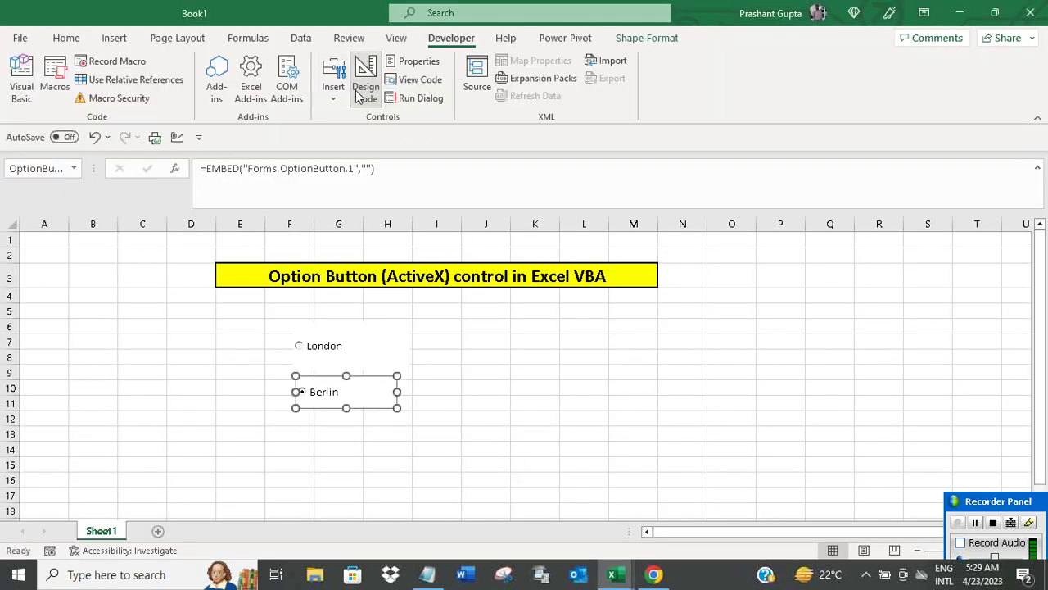
- With design mode off, test London and Berlin, dismissing each welcome message
left_click(357, 96)
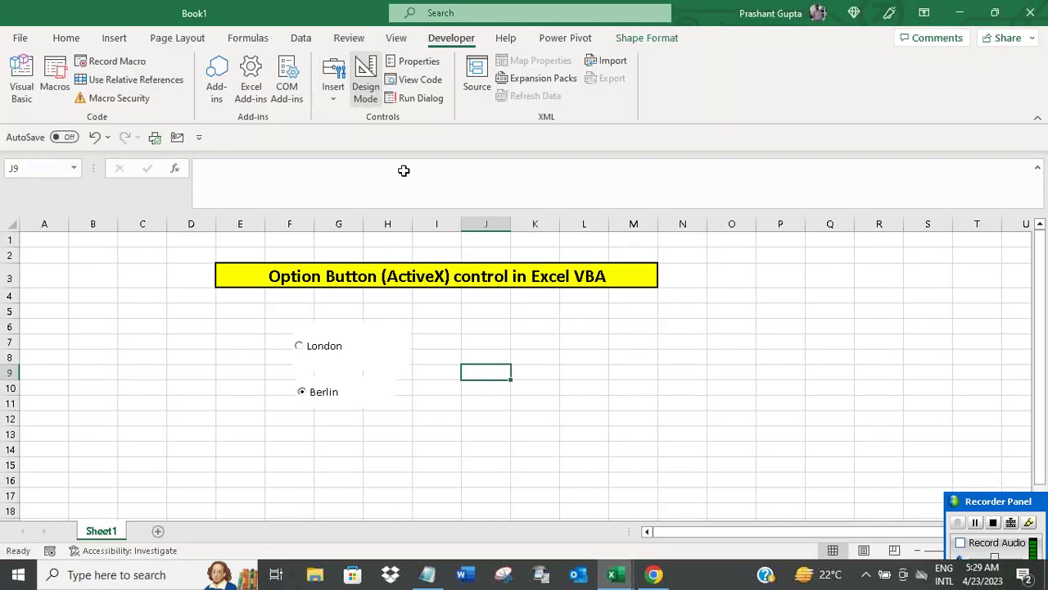
left_click(299, 347)
left_click(534, 337)
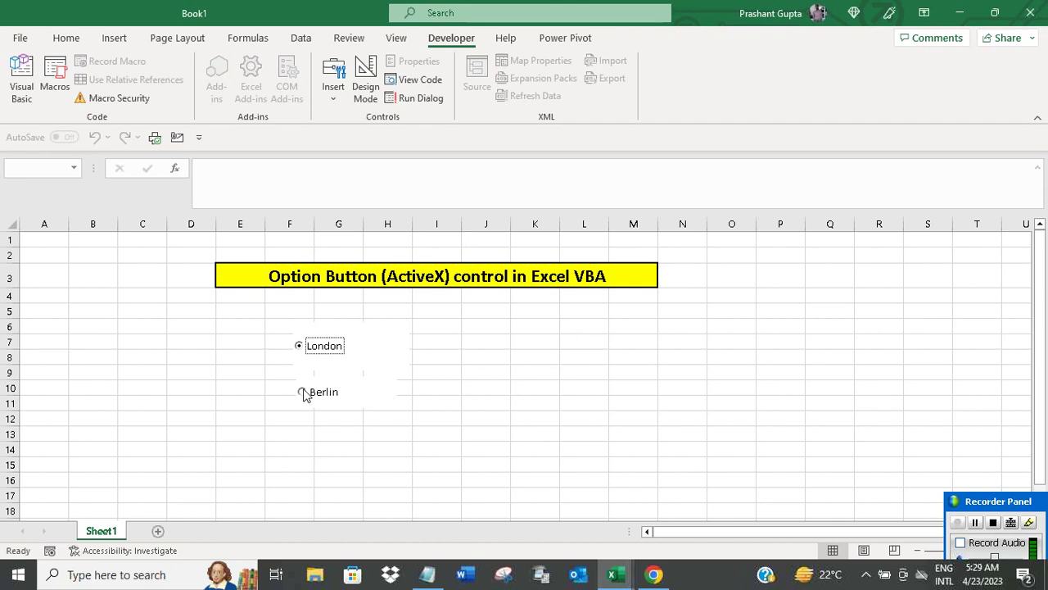
left_click(304, 393)
left_click(544, 335)
left_click(429, 575)
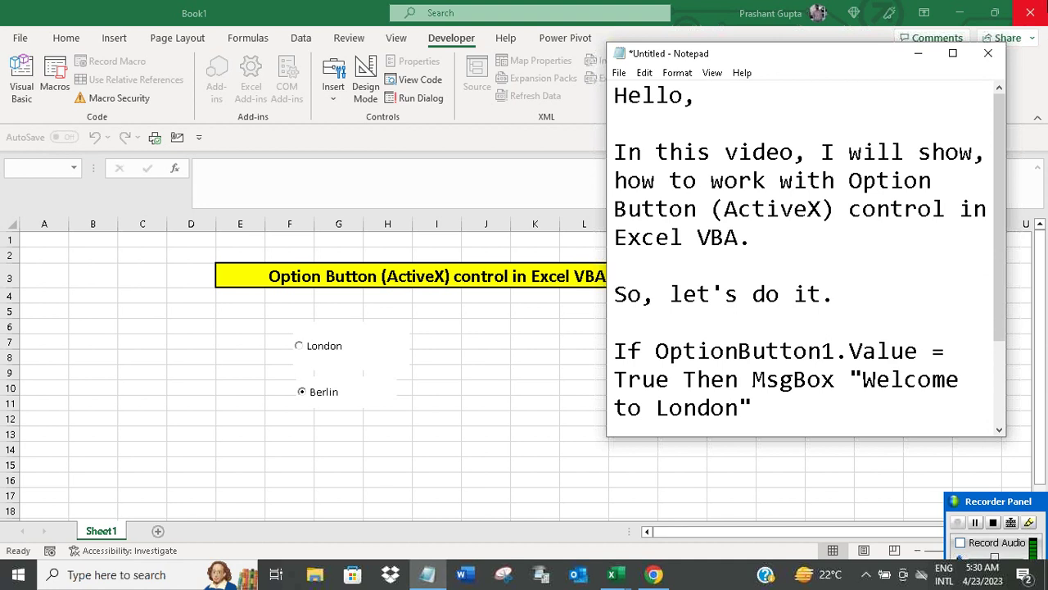
- Copy the OptionButton2 Berlin MsgBox line into the Notepad notes
left_click(952, 54)
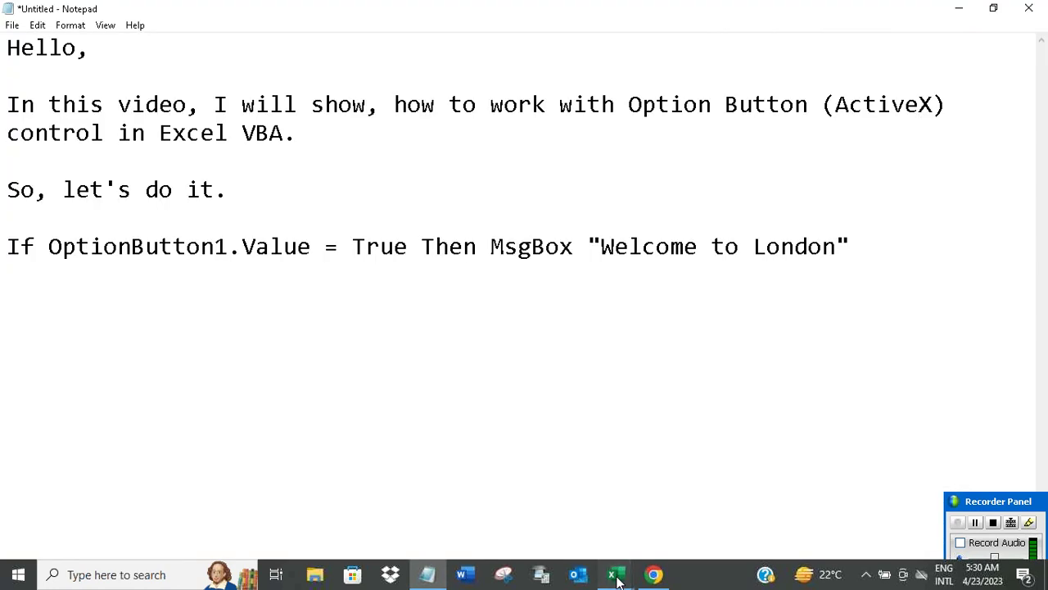
mouse_move(614, 574)
left_click(693, 505)
left_click_drag(428, 203, 177, 204)
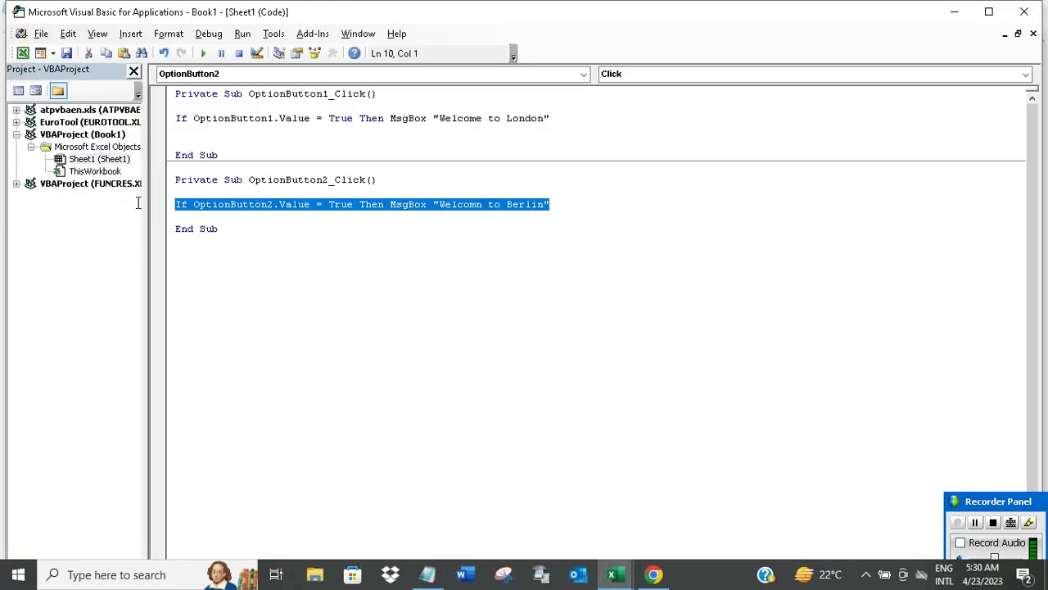
right_click(179, 203)
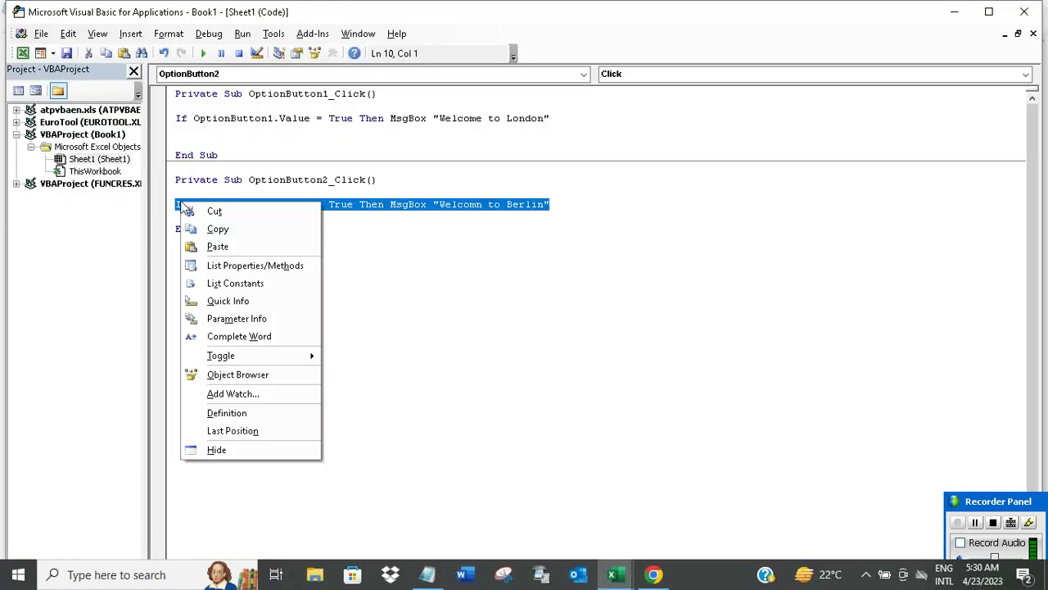
left_click(214, 231)
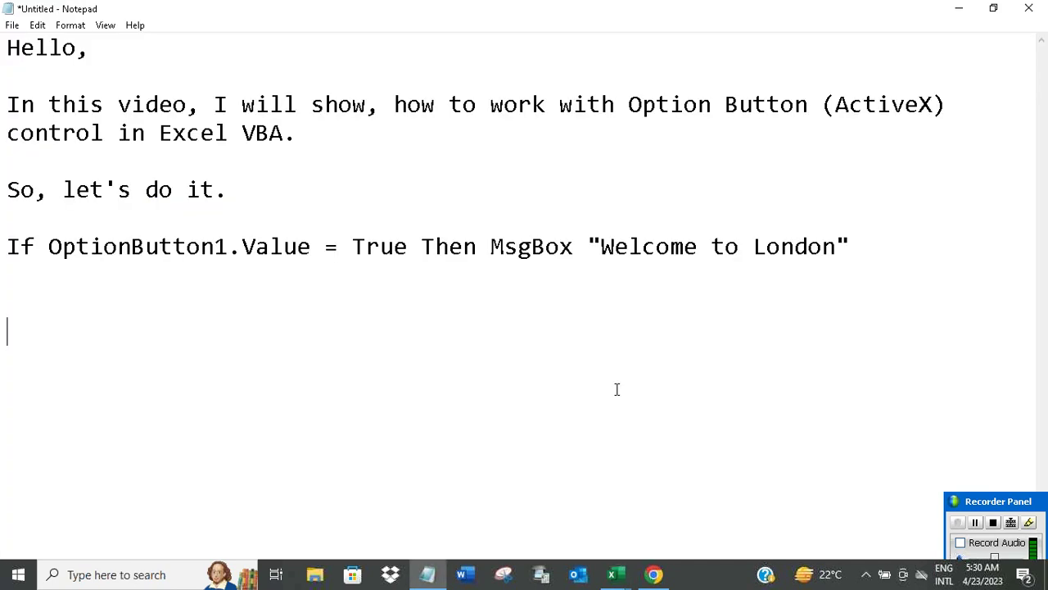
type("If OptionButton2.Value = True Then MsgBox \"Welcomn to Berlin\"")
- Add 'And, it is working.' and 'Let's take another example.' below the pasted line
key("Return")
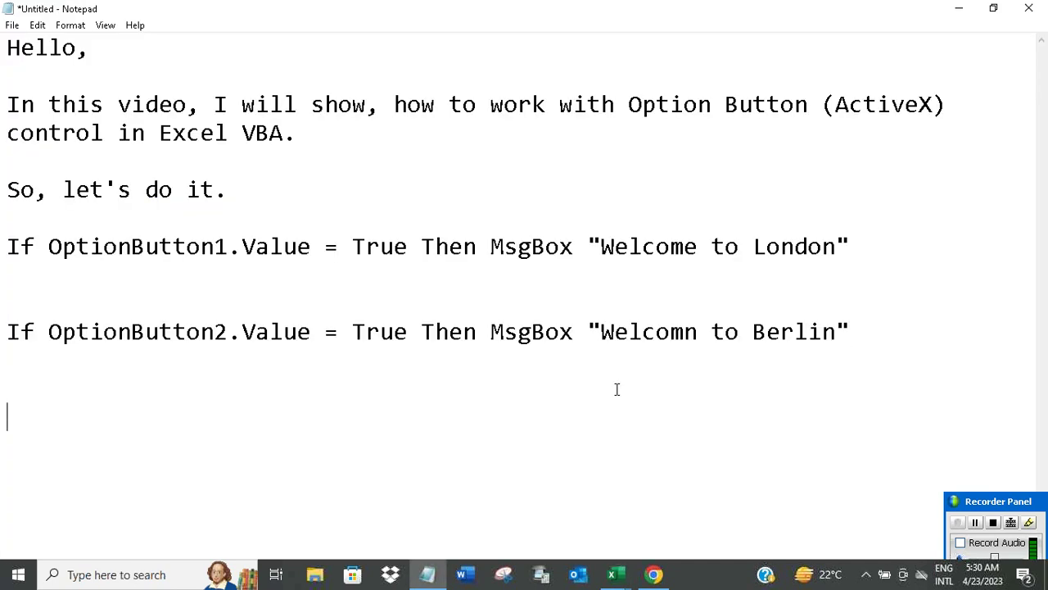
type("And, w")
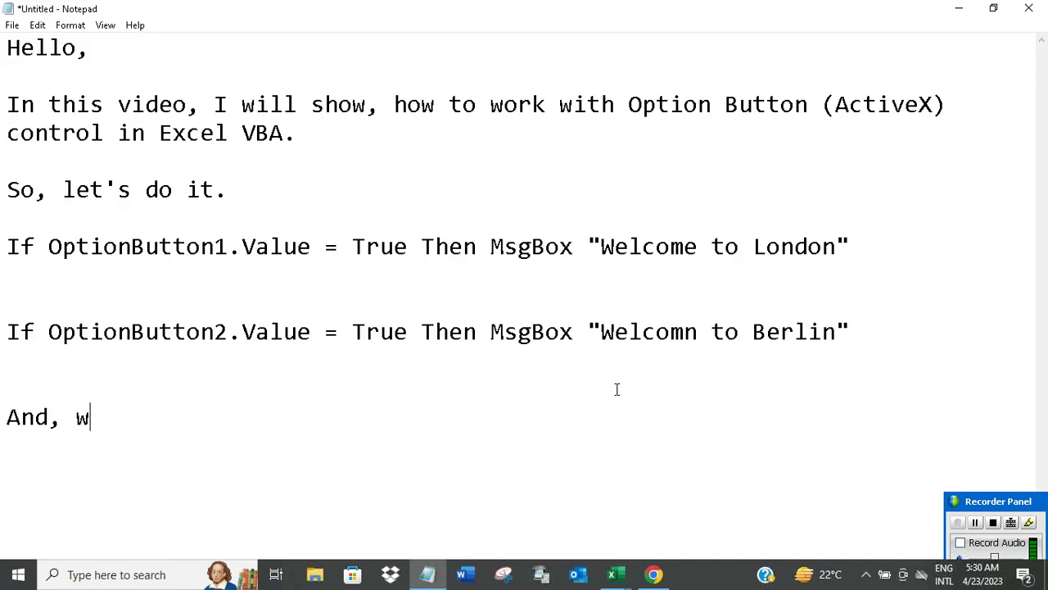
key("BackSpace")
type("it is working.")
key("Return")
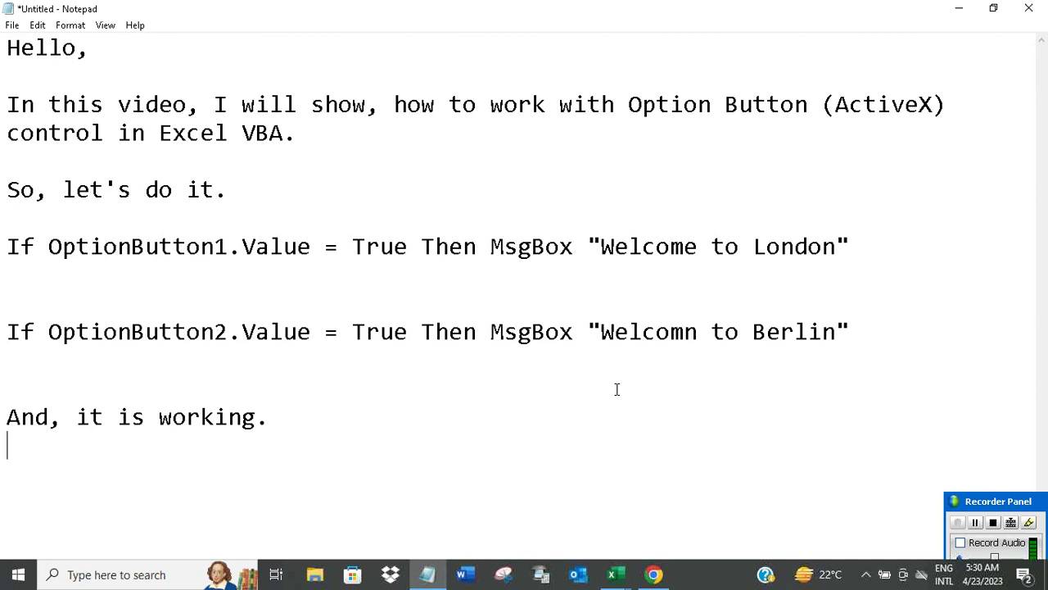
key("Return")
type("Let's")
type(" take another ")
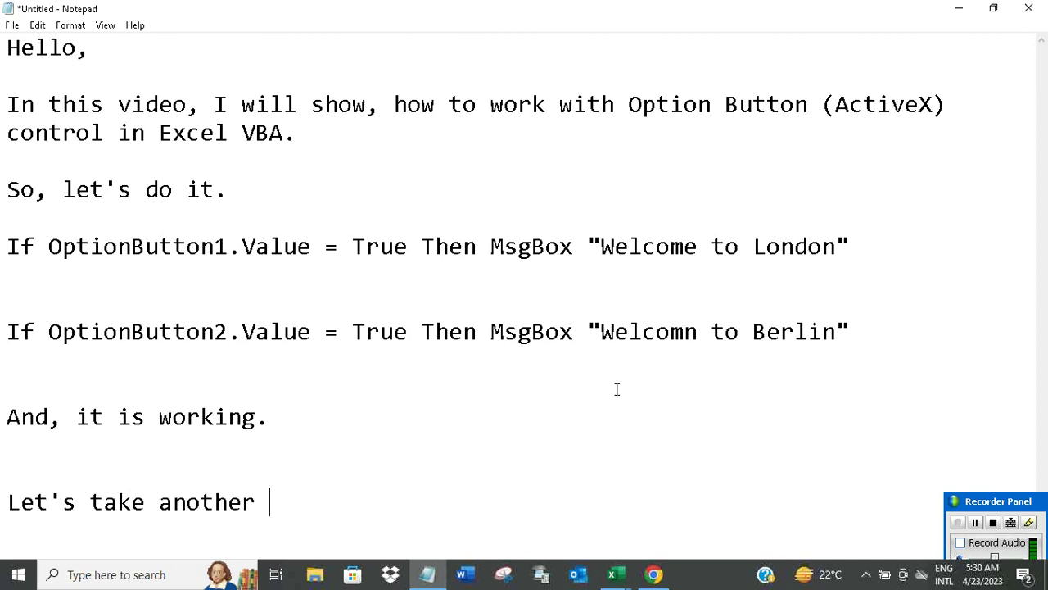
type("example.")
key("Return")
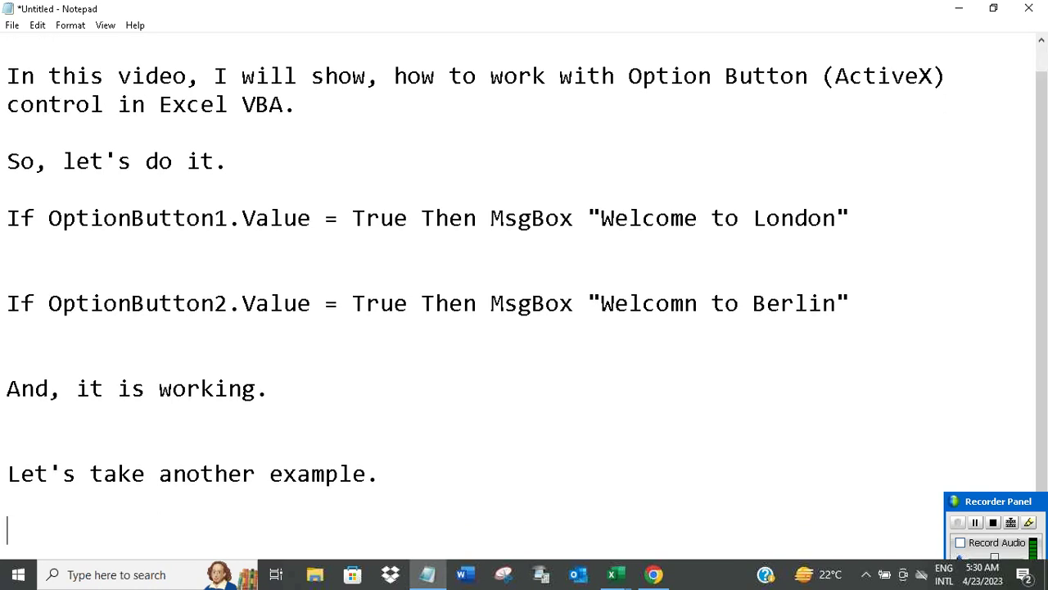
- Hide Notepad and return to the OptionButton1 code in the VBA editor
left_click(994, 7)
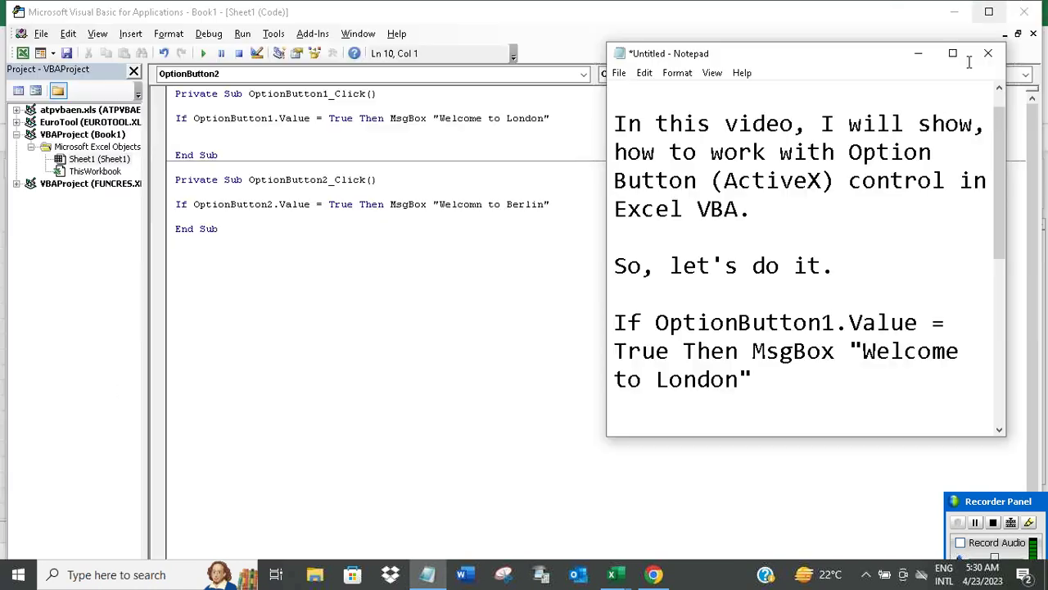
left_click(918, 53)
left_click(398, 276)
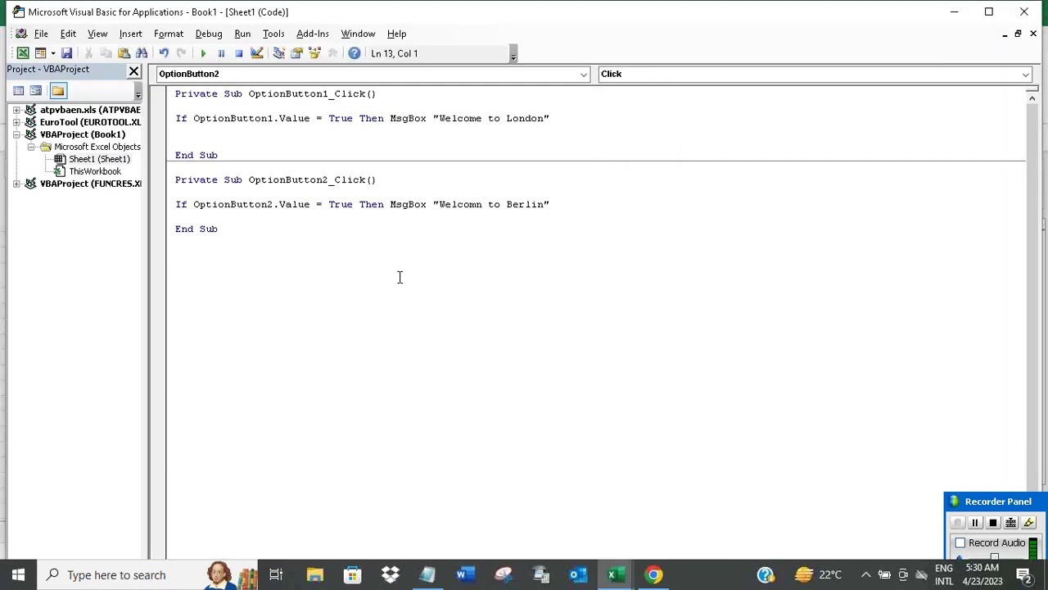
mouse_move(612, 574)
left_click(533, 498)
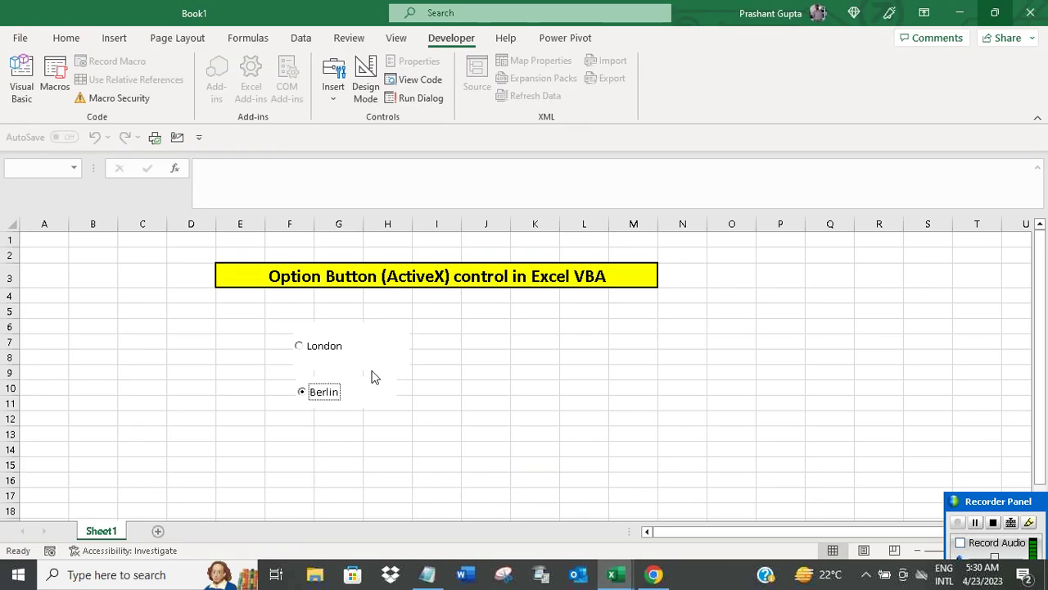
left_click(613, 574)
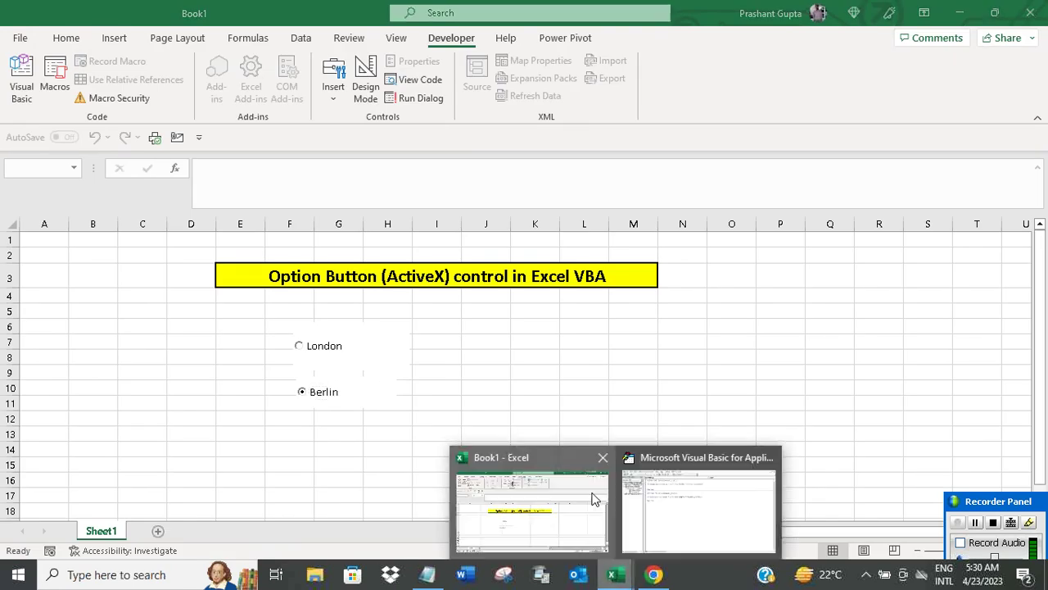
left_click(673, 483)
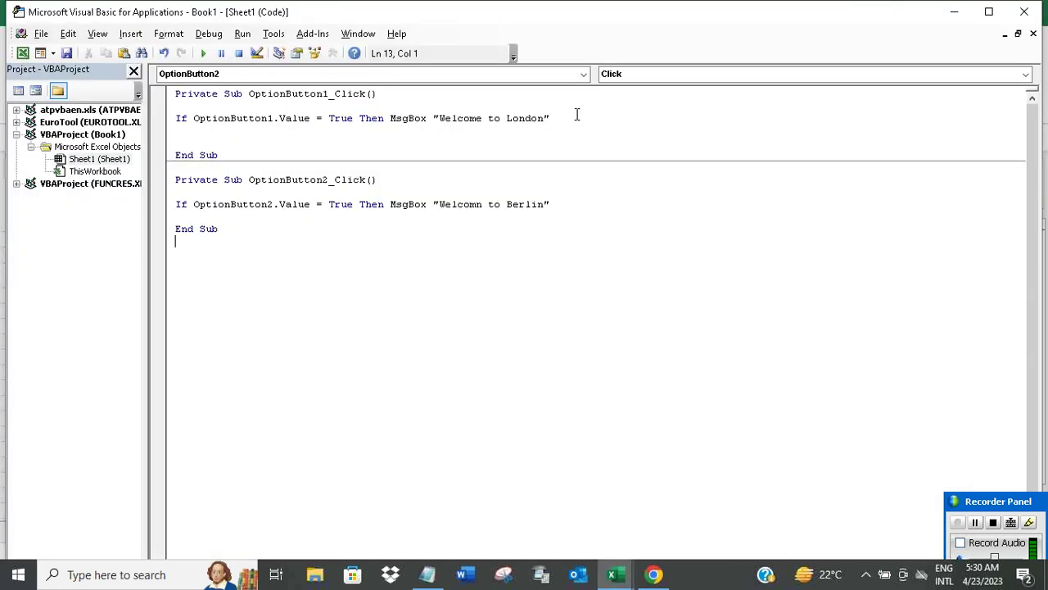
- Delete the London MsgBox and begin a Range statement on a new line under the If
key("BackSpace")
key("BackSpace")
key("BackSpace")
key("BackSpace")
key("BackSpace")
key("BackSpace")
key("BackSpace")
key("BackSpace")
key("BackSpace")
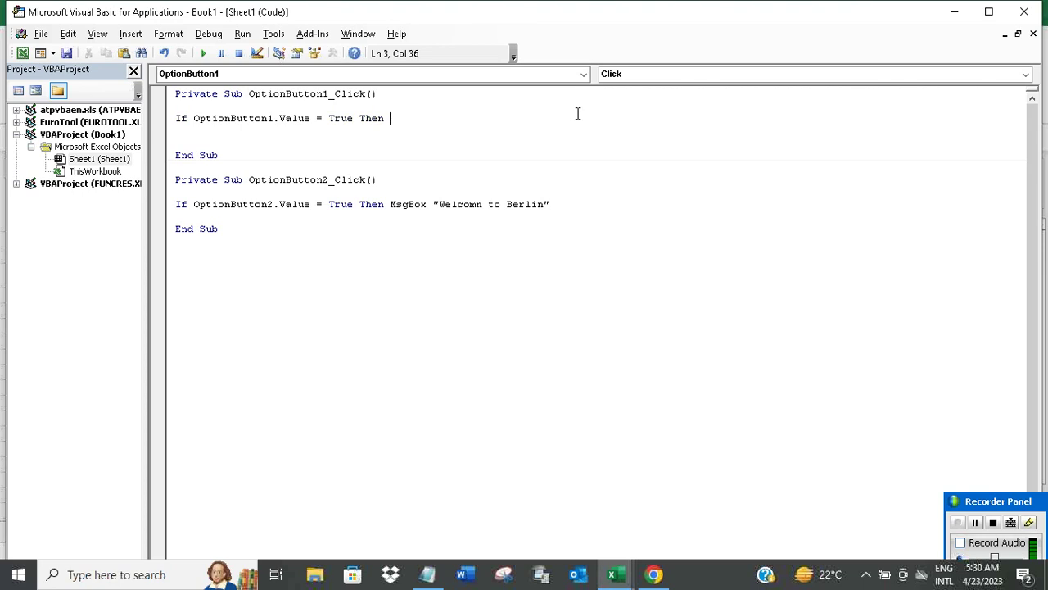
key("Return")
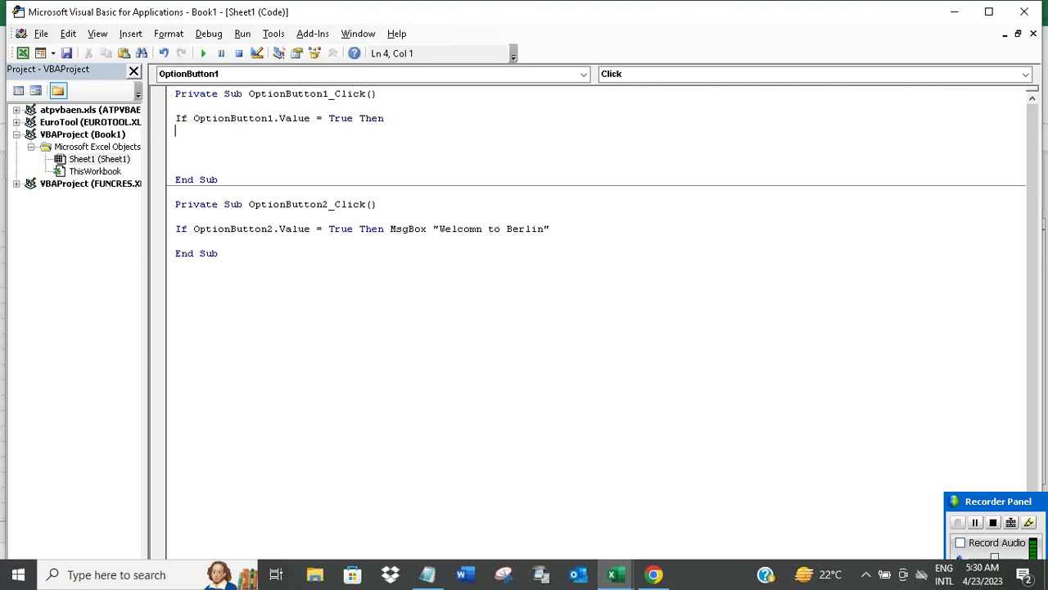
key("Return")
type("Range (")
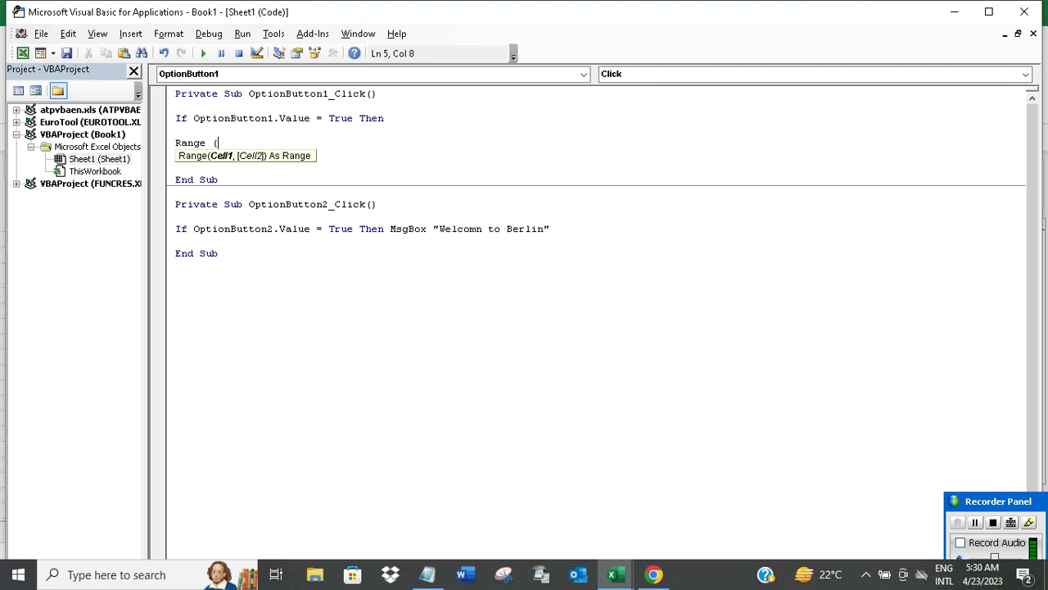
type("\"")
- Check cell J9 on the sheet and complete Range("J9").Value in the code
mouse_move(616, 574)
left_click(538, 494)
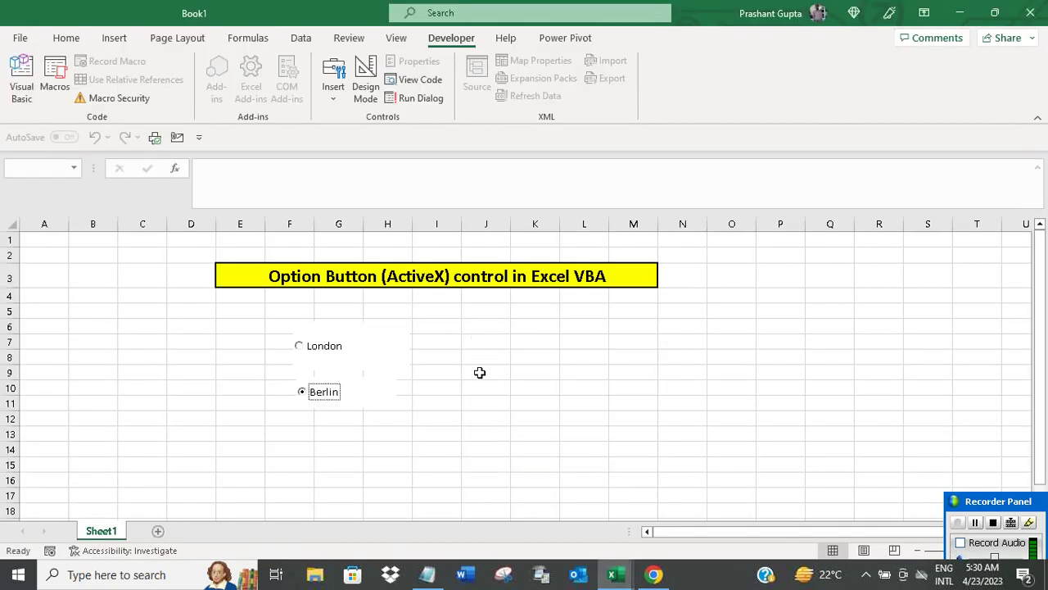
left_click(480, 373)
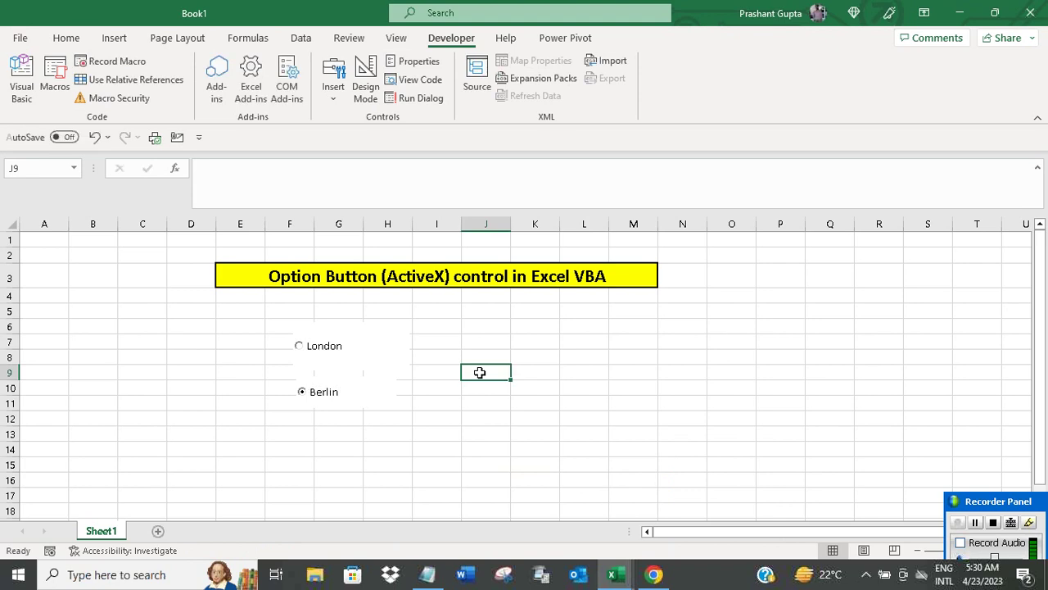
left_click(612, 574)
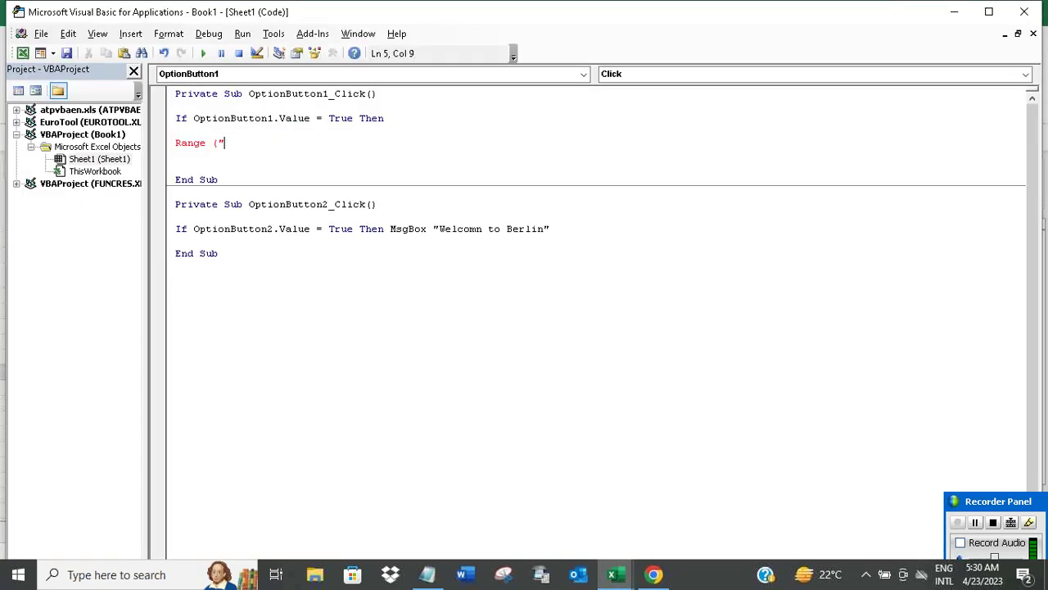
key("BackSpace")
key("BackSpace")
type("(")
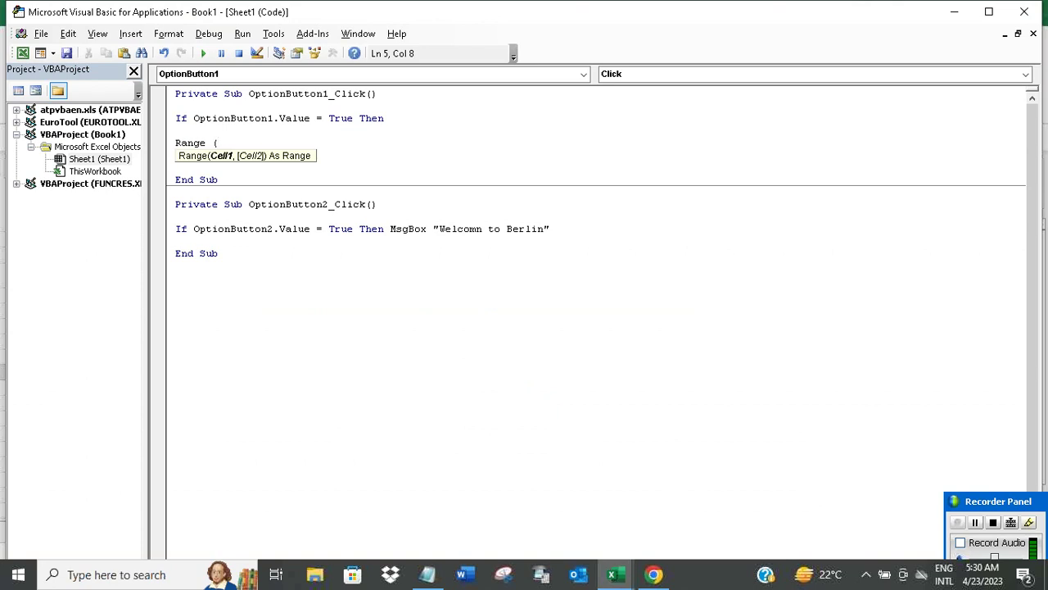
type("\"J9")
type("\")")
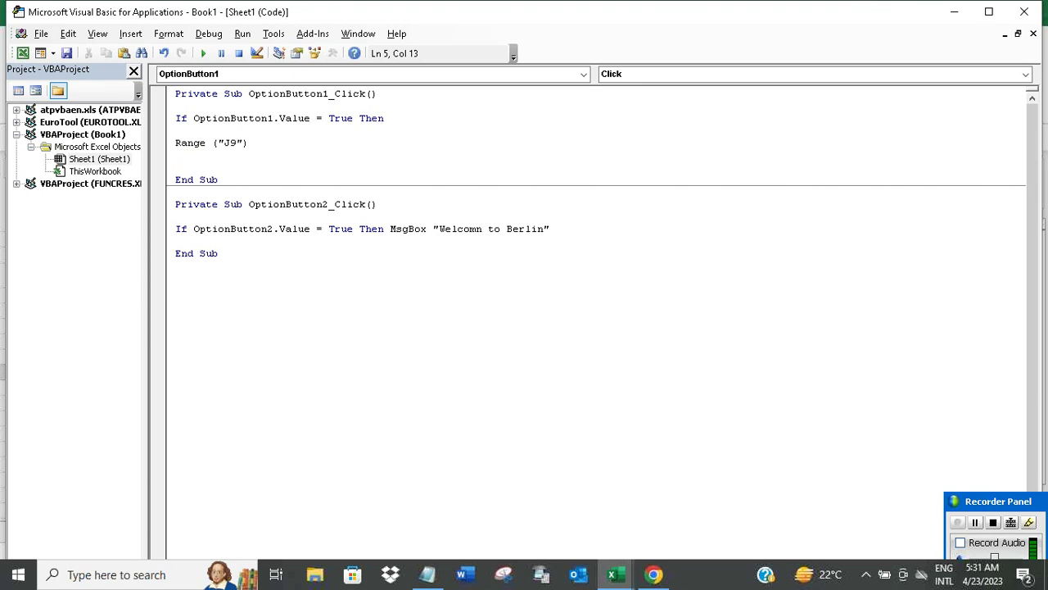
type(".Value =")
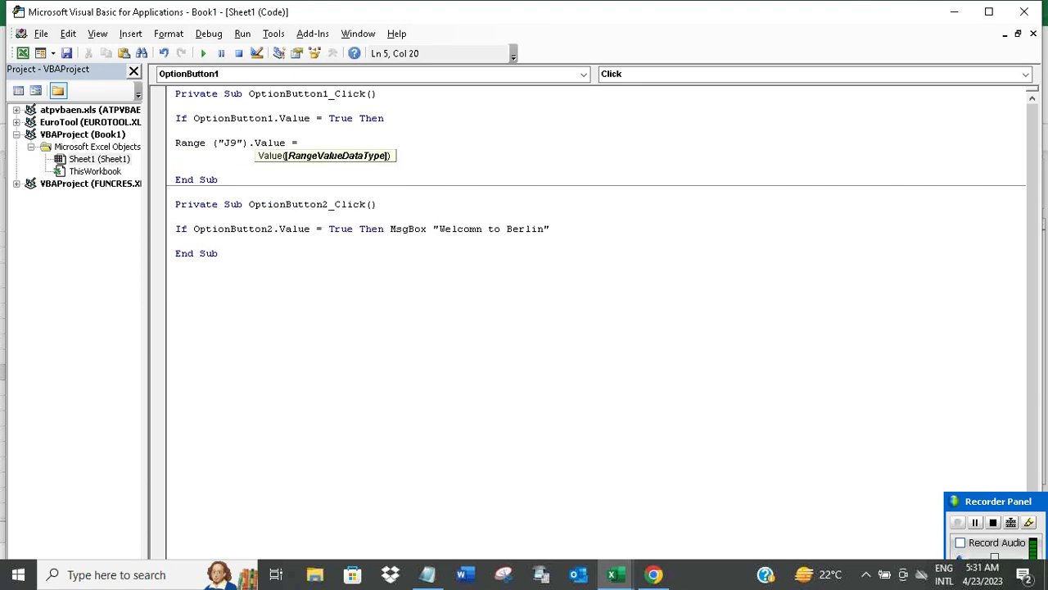
key("Escape")
type("1")
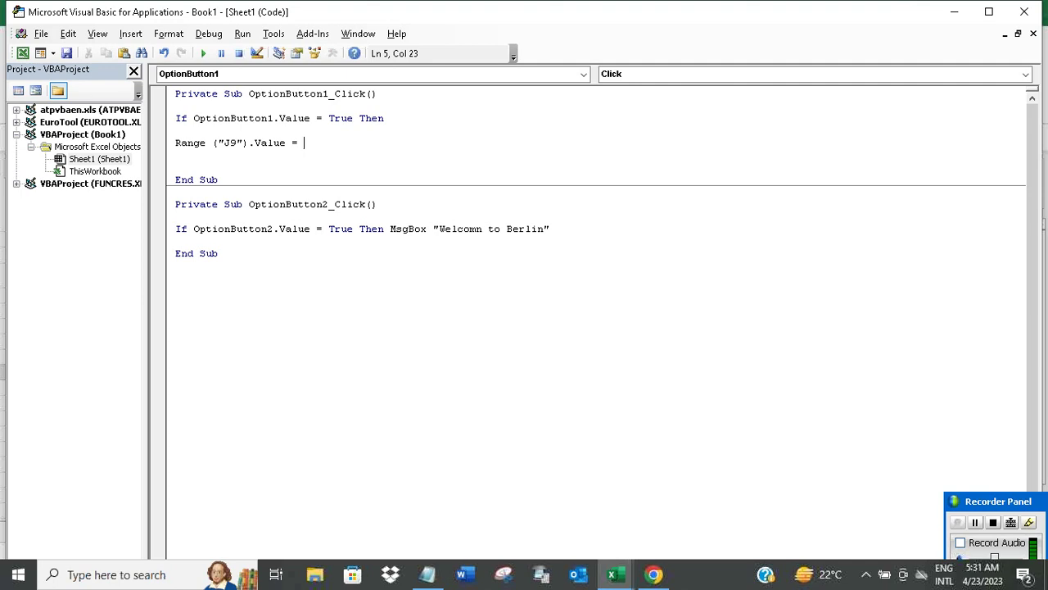
type("00")
- Replace the Berlin MsgBox line in OptionButton2_Click with Range("J9").Value = 400
left_click(295, 281)
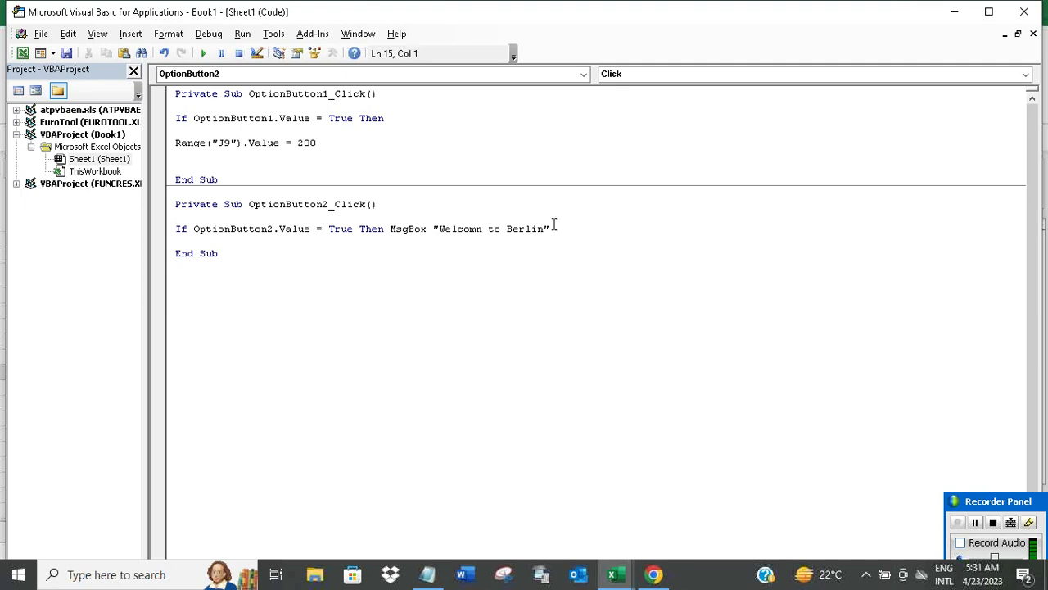
mouse_move(551, 229)
left_mouse_down()
mouse_move(258, 214)
mouse_move(175, 228)
left_mouse_up()
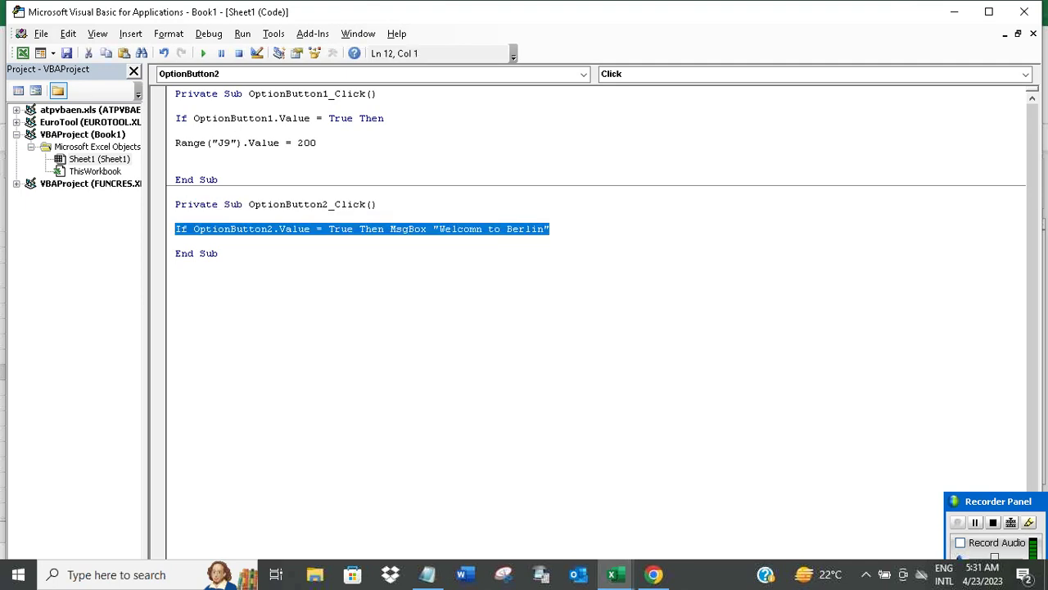
key("Delete")
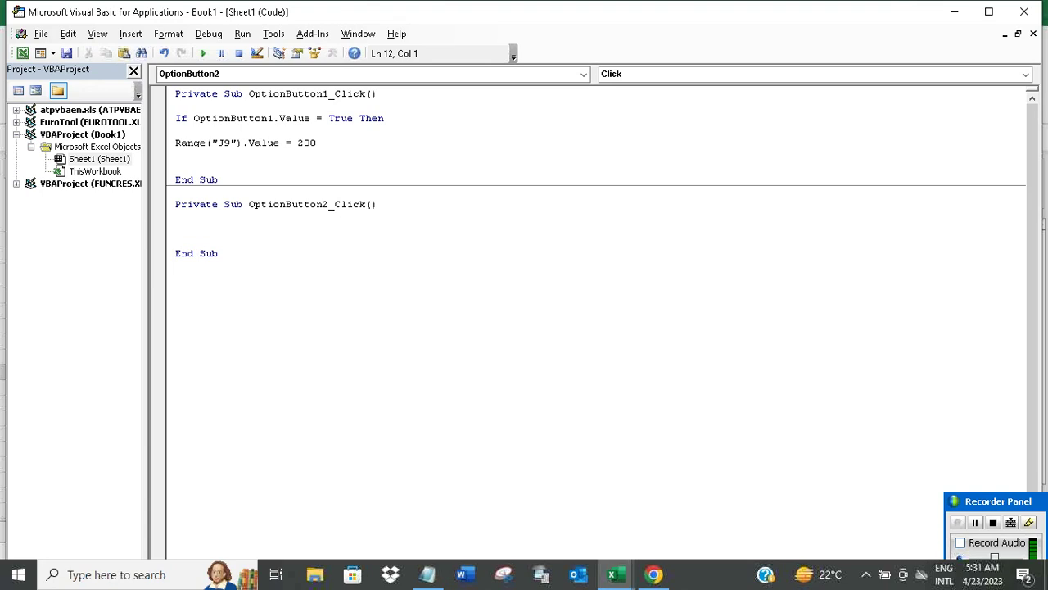
key("ctrl+z")
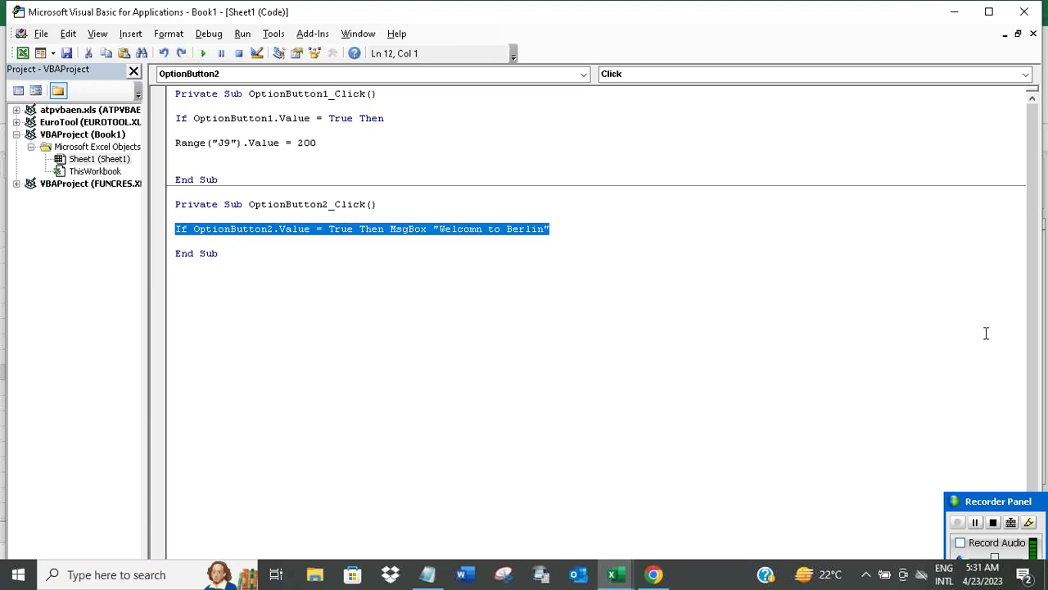
left_click(590, 228)
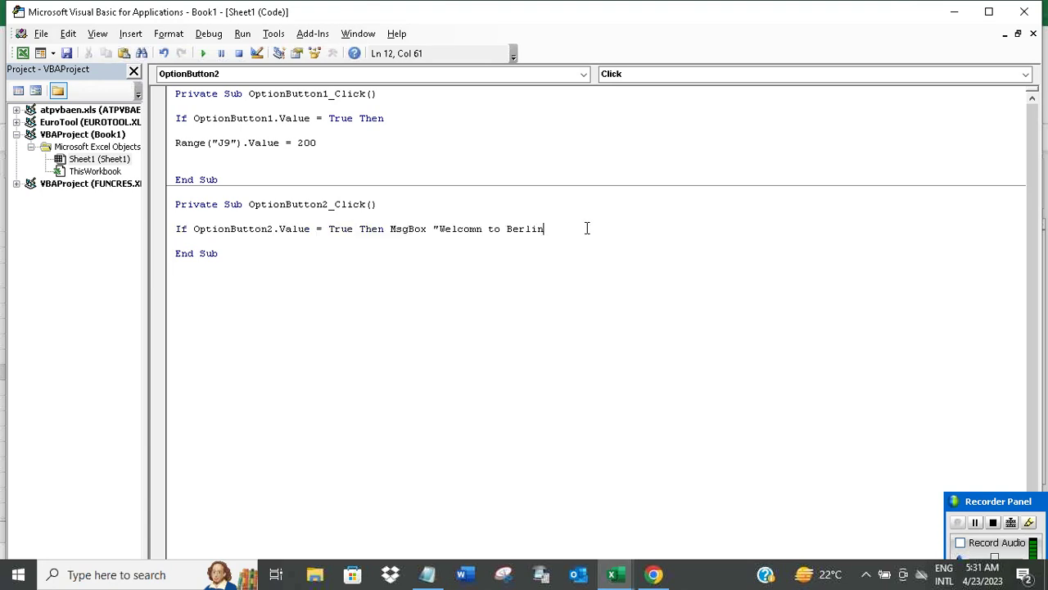
key("BackSpace")
key("BackSpace")
key("BackSpace")
key("BackSpace")
key("BackSpace")
key("BackSpace")
key("BackSpace")
key("BackSpace")
key("BackSpace")
key("BackSpace")
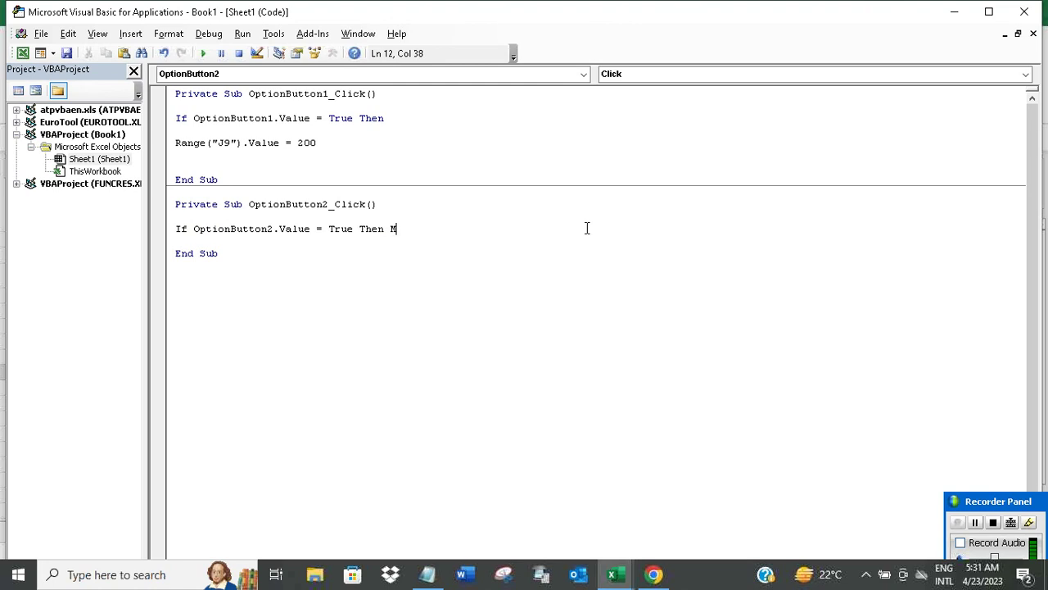
key("BackSpace")
key("Return")
key("Return")
type("Rang")
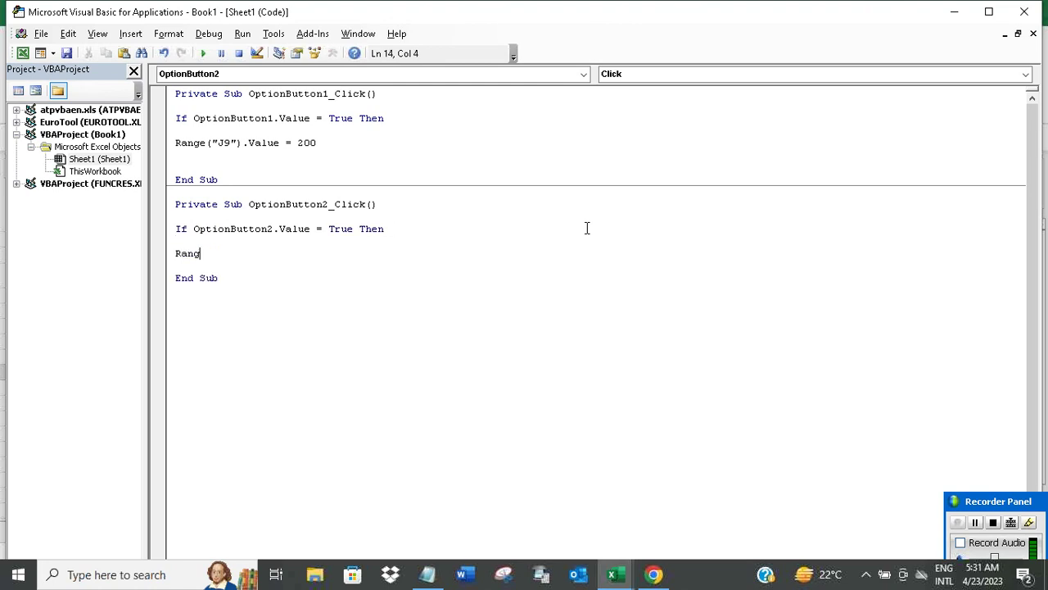
type("e (")
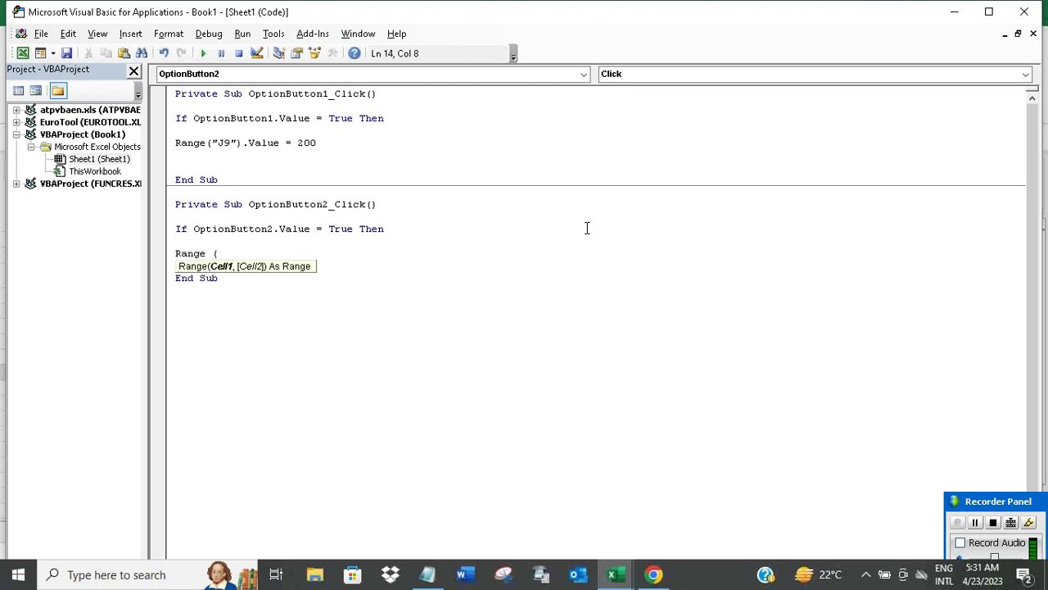
type("\"")
type("J")
type("9\")")
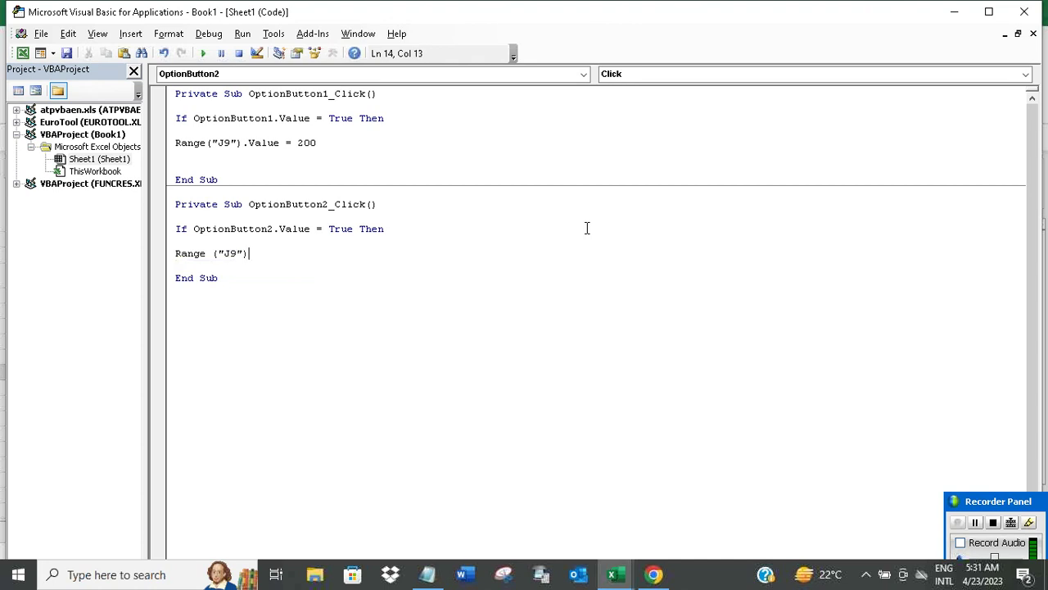
type(".value")
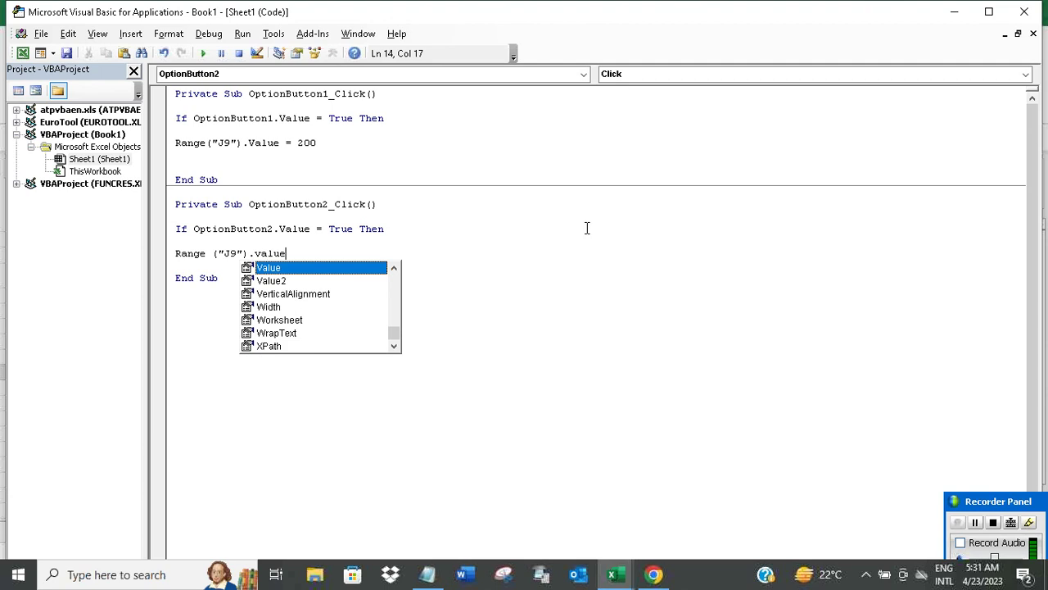
type(" = 400")
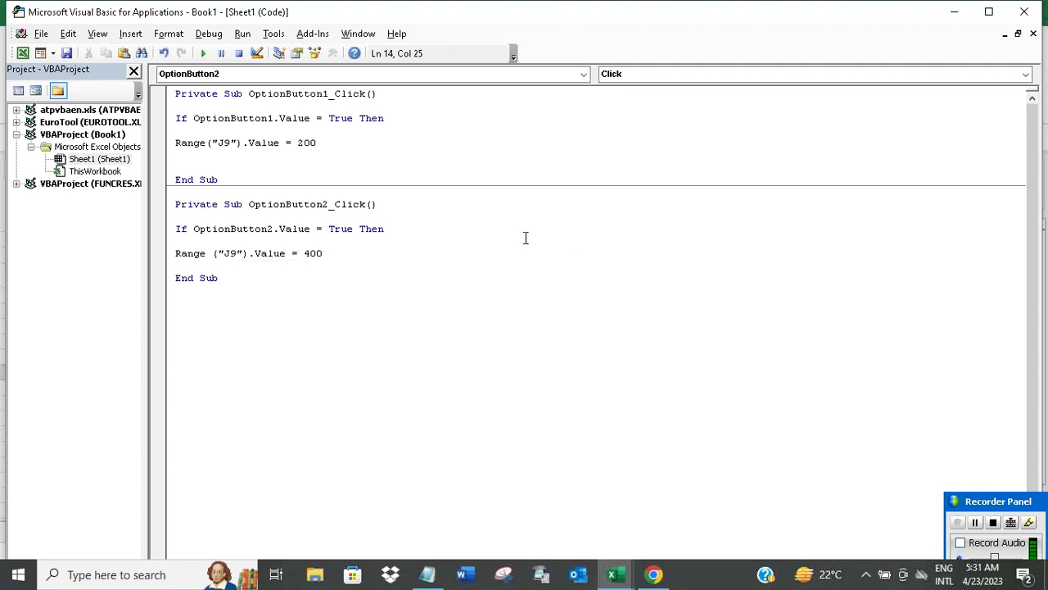
left_click(390, 287)
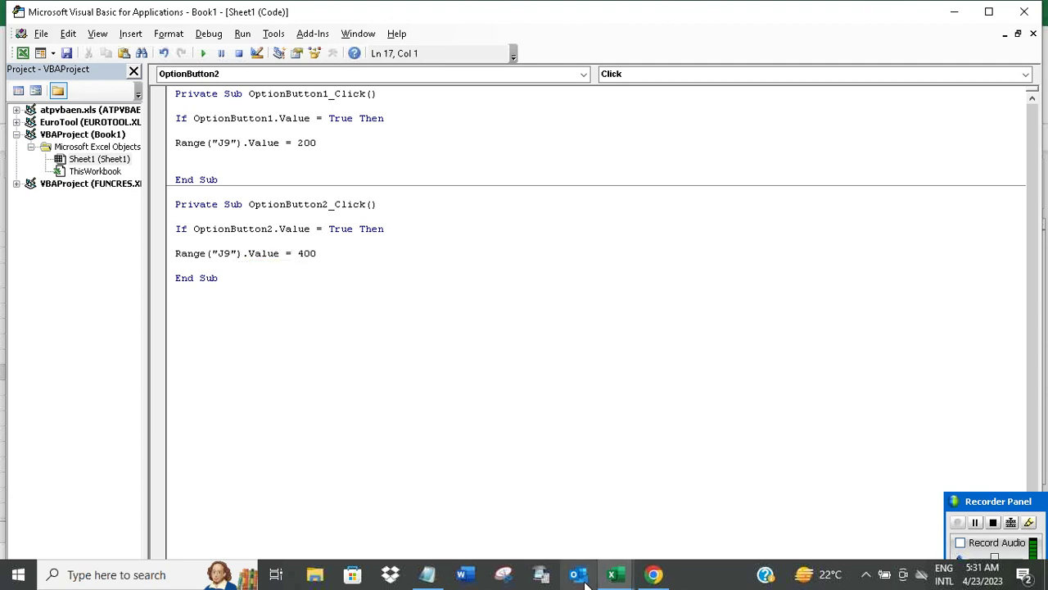
- Exit Design Mode and test London in Excel, dismissing the Block If compile error
mouse_move(612, 574)
left_click(524, 492)
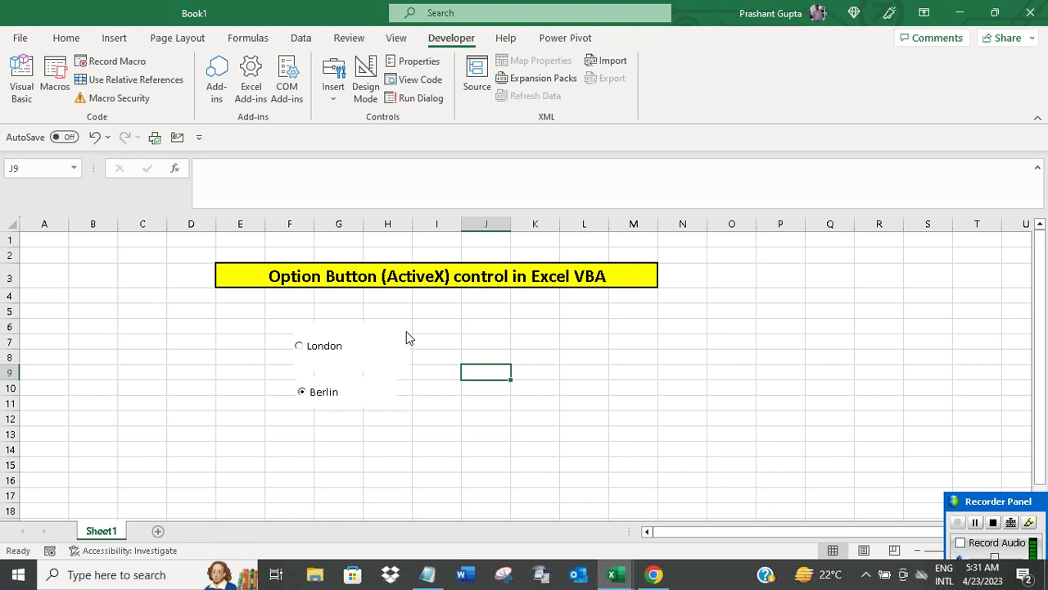
left_click(366, 78)
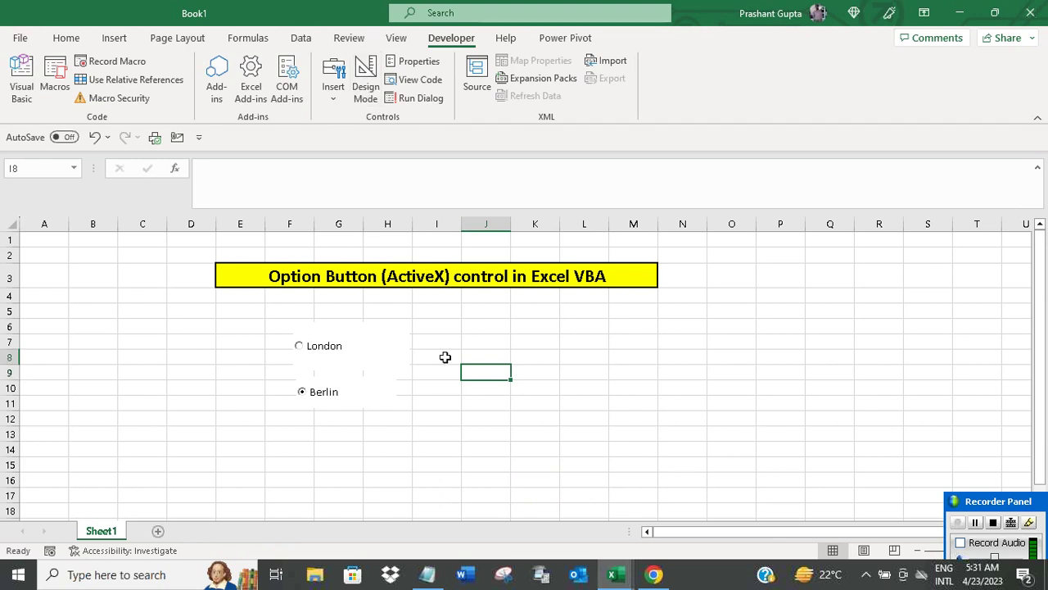
left_click(442, 357)
left_click(335, 344)
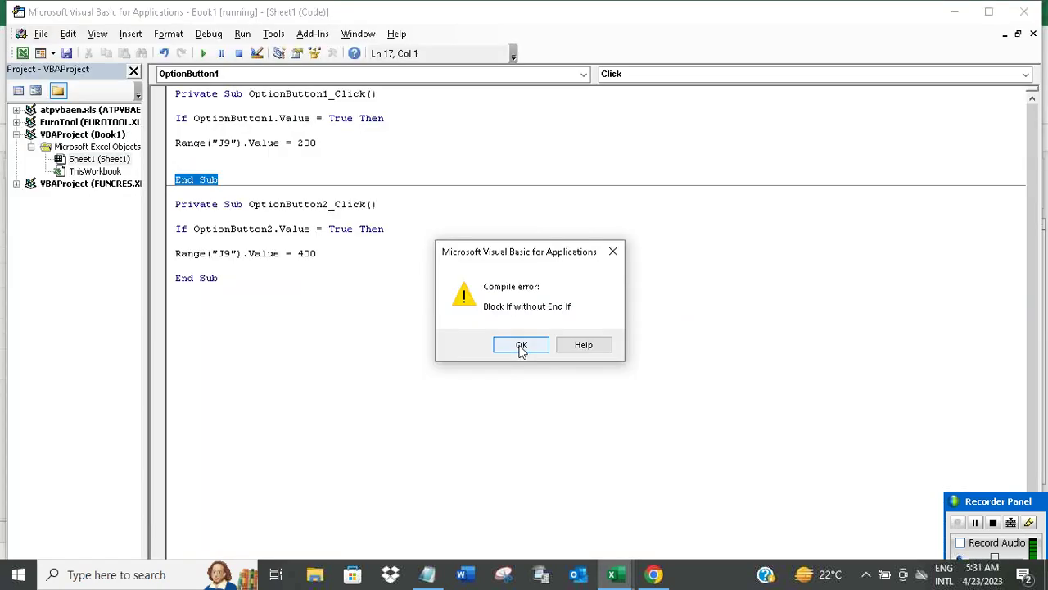
left_click(521, 348)
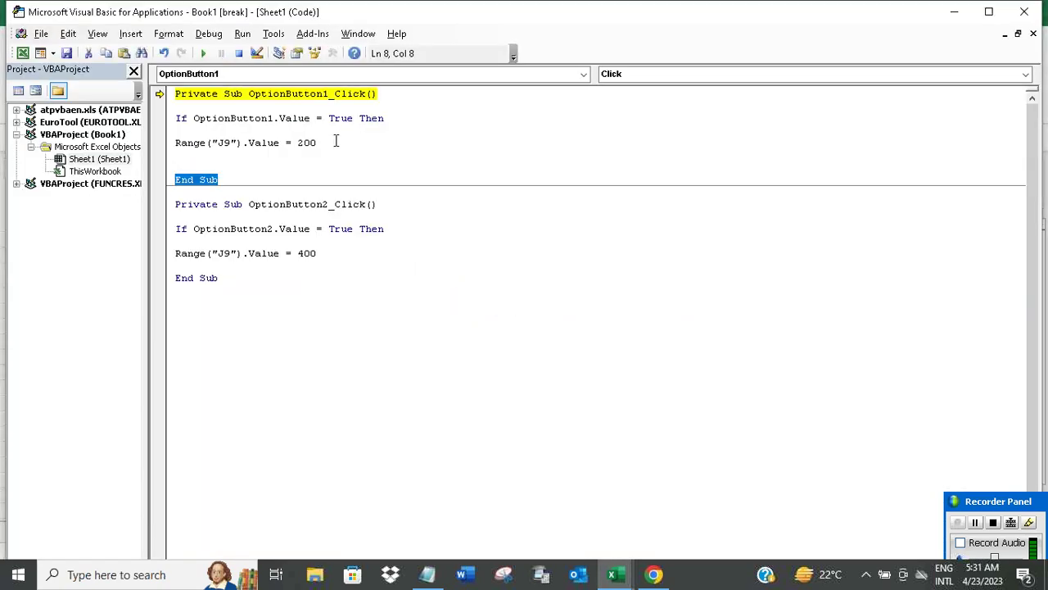
- Add End If after the 200 and 400 Range lines in both procedures
left_click(335, 141)
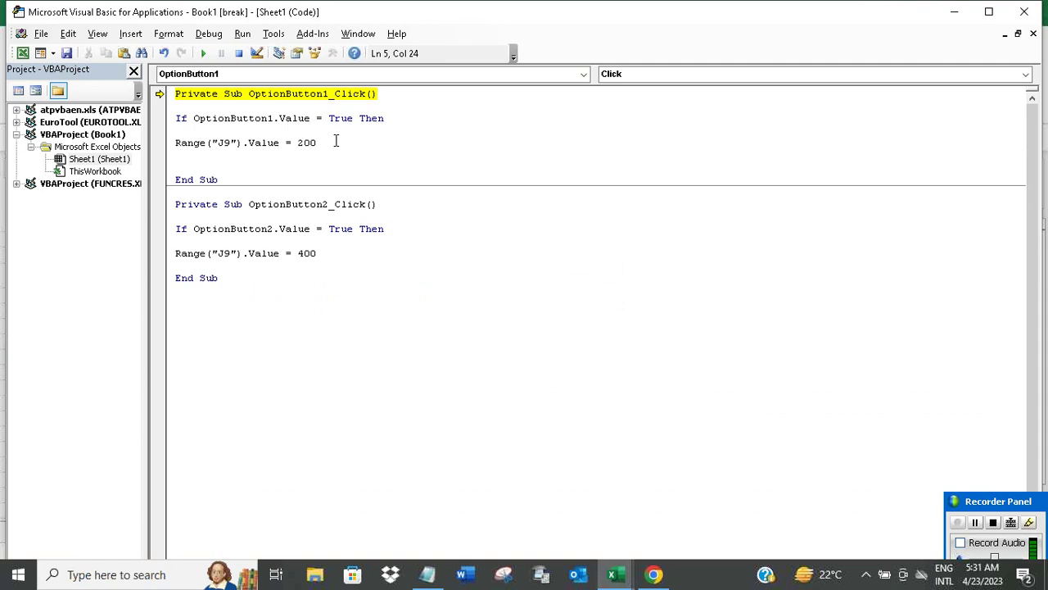
key("Return")
key("Return")
type("End if")
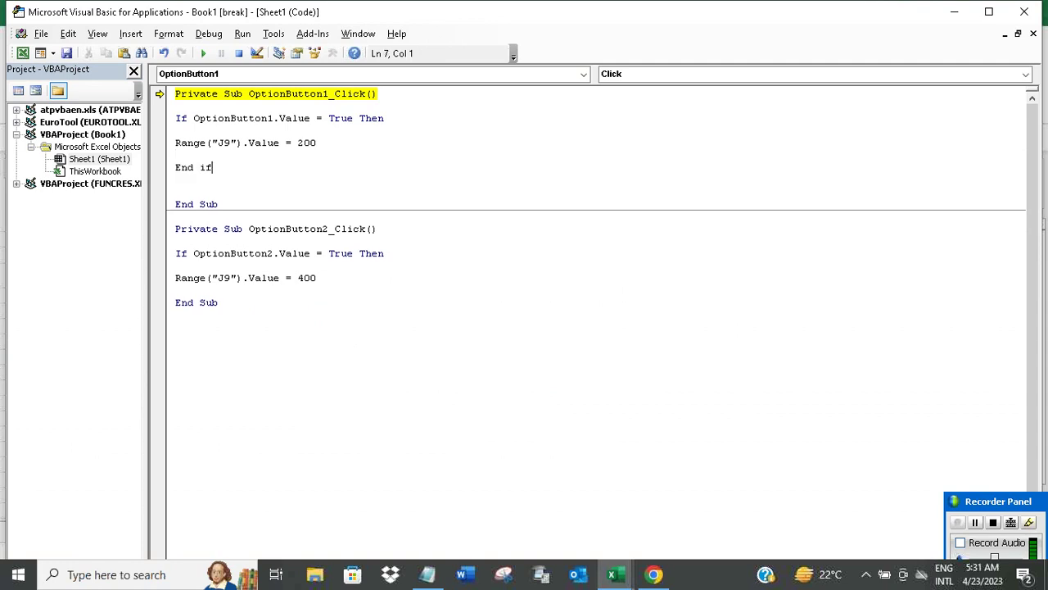
key("Return")
key("Delete")
key("Delete")
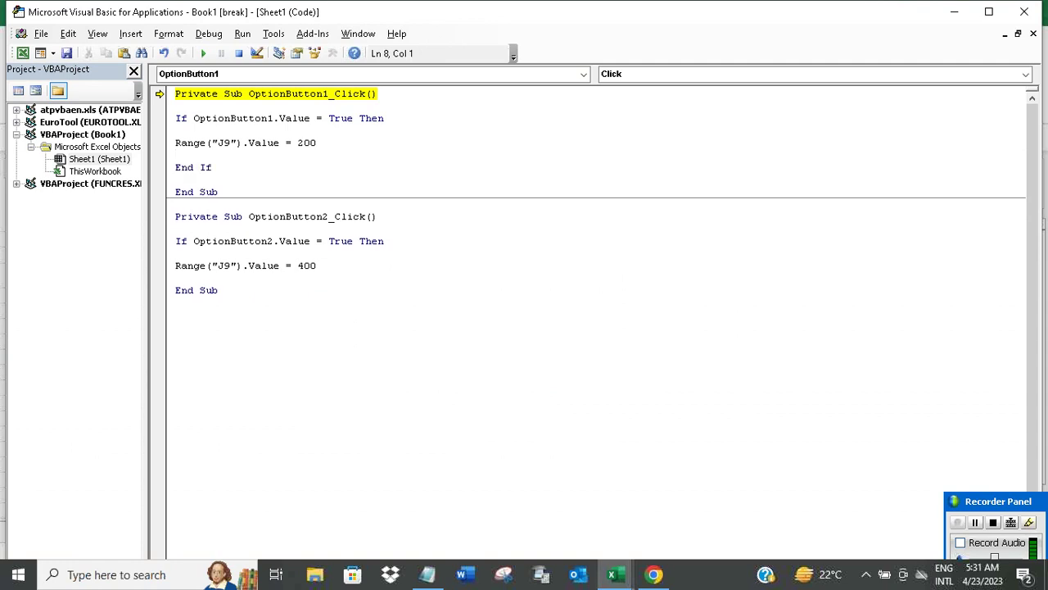
left_click(352, 264)
key("Return")
key("Return")
type("End if")
left_click(350, 370)
mouse_move(612, 574)
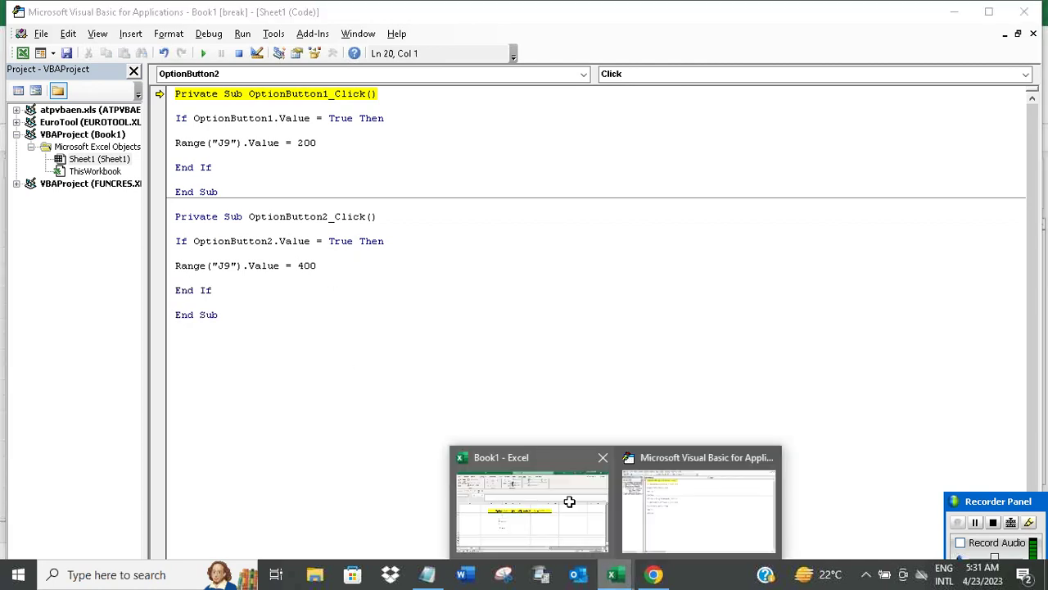
left_click(569, 501)
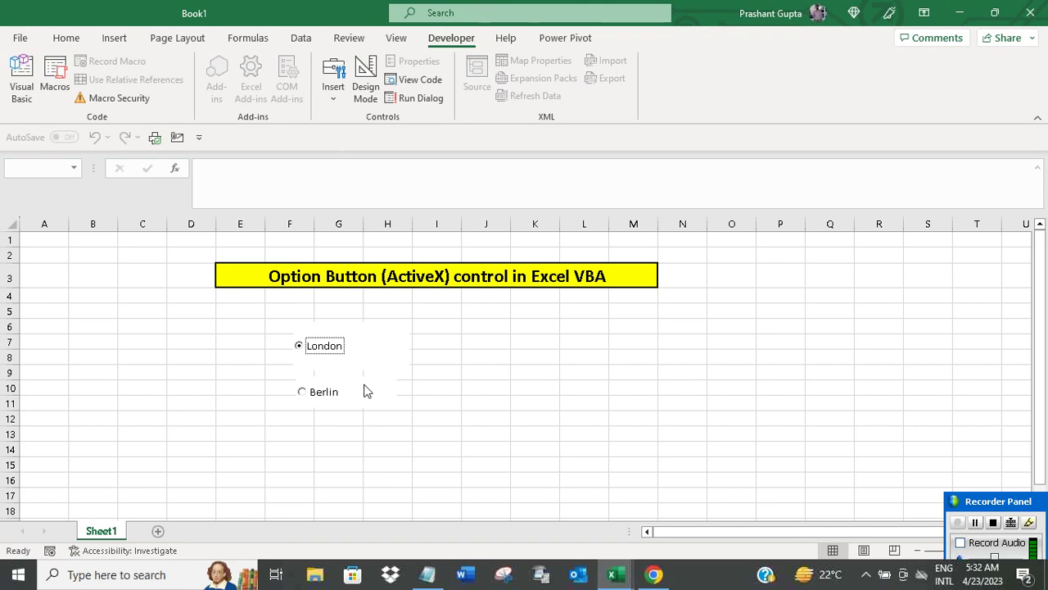
left_click(328, 393)
left_click(300, 345)
left_click(655, 499)
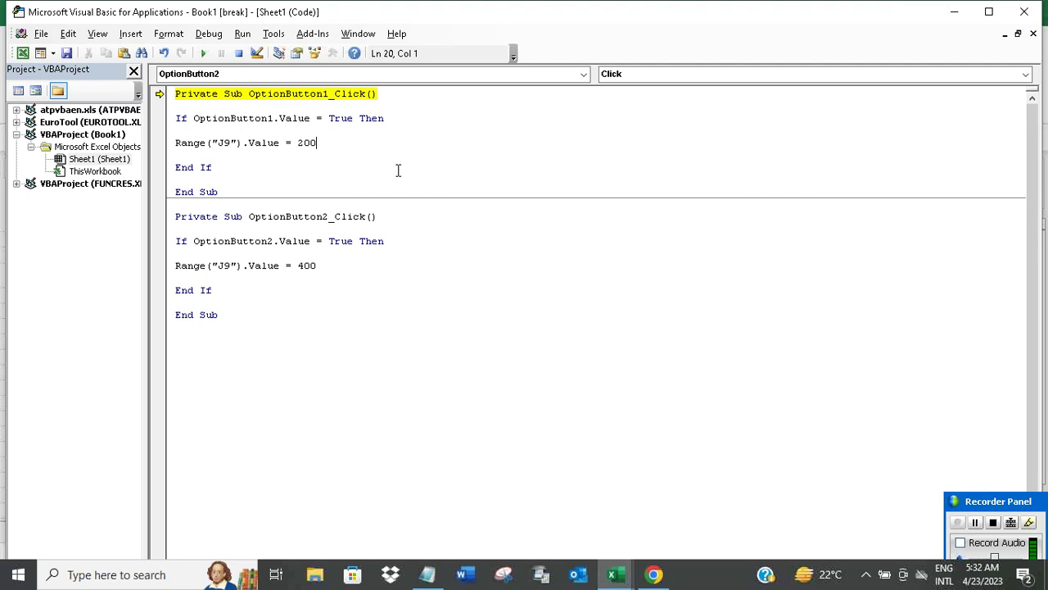
left_click(398, 170)
left_click(254, 318)
- Reset the paused macro run in the VBA editor
left_click(332, 142)
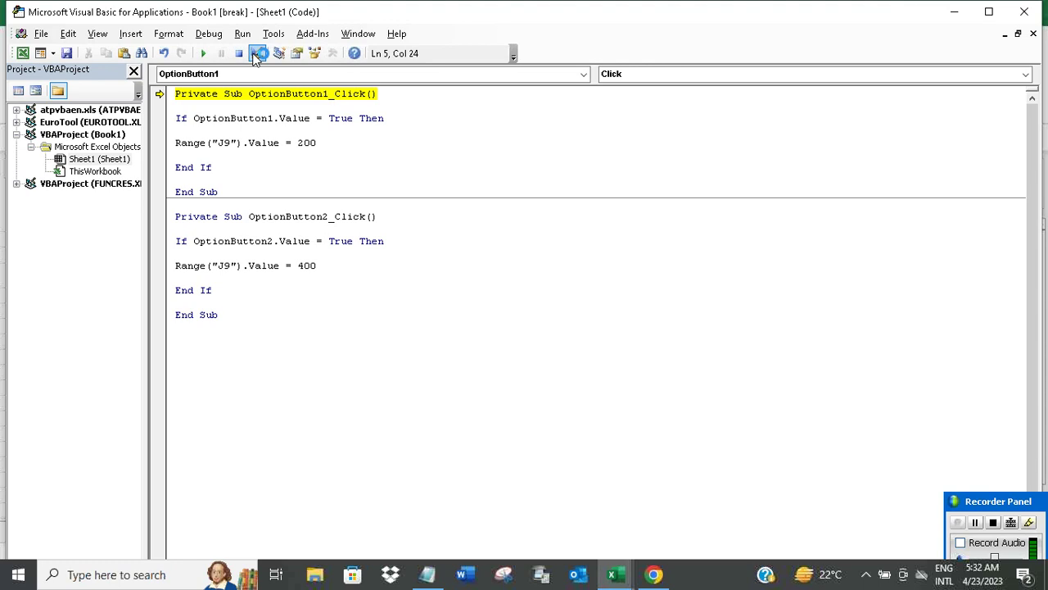
left_click(204, 54)
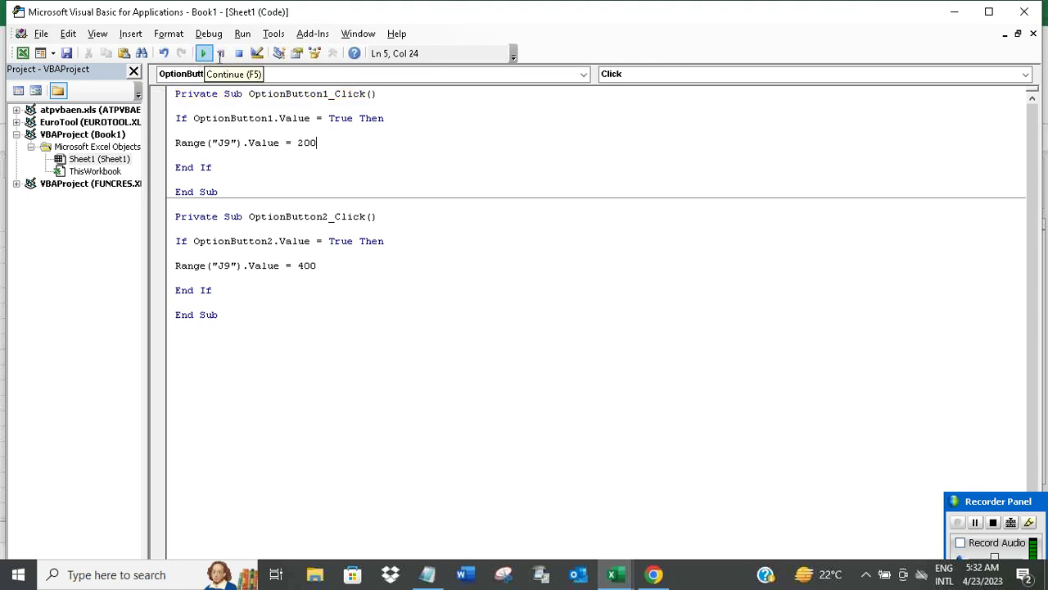
left_click(439, 178)
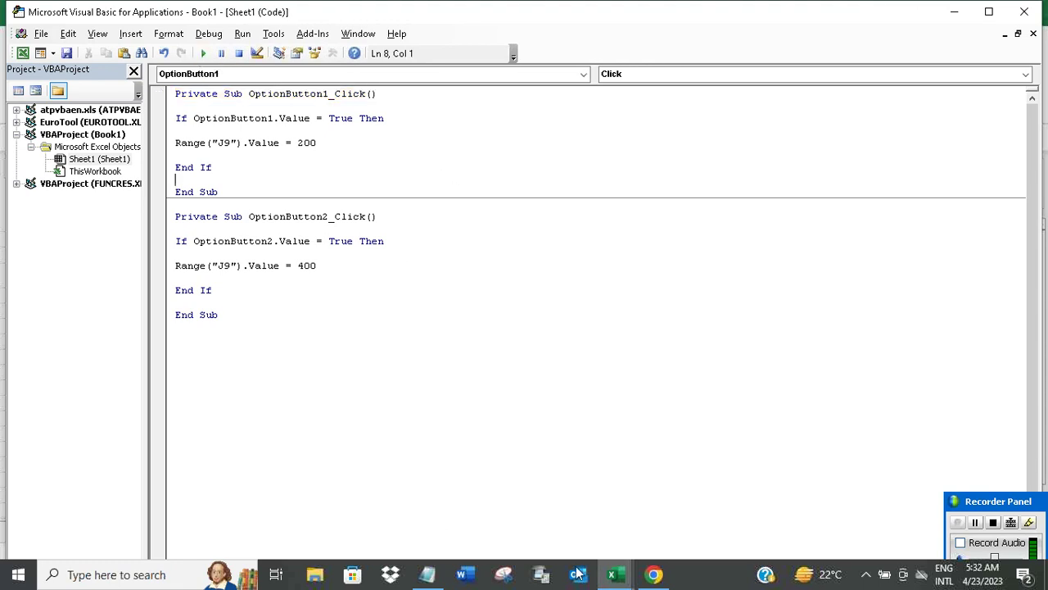
- Test London (200) and Berlin (400) in Excel, then widen column J
left_click(612, 574)
left_click(514, 454)
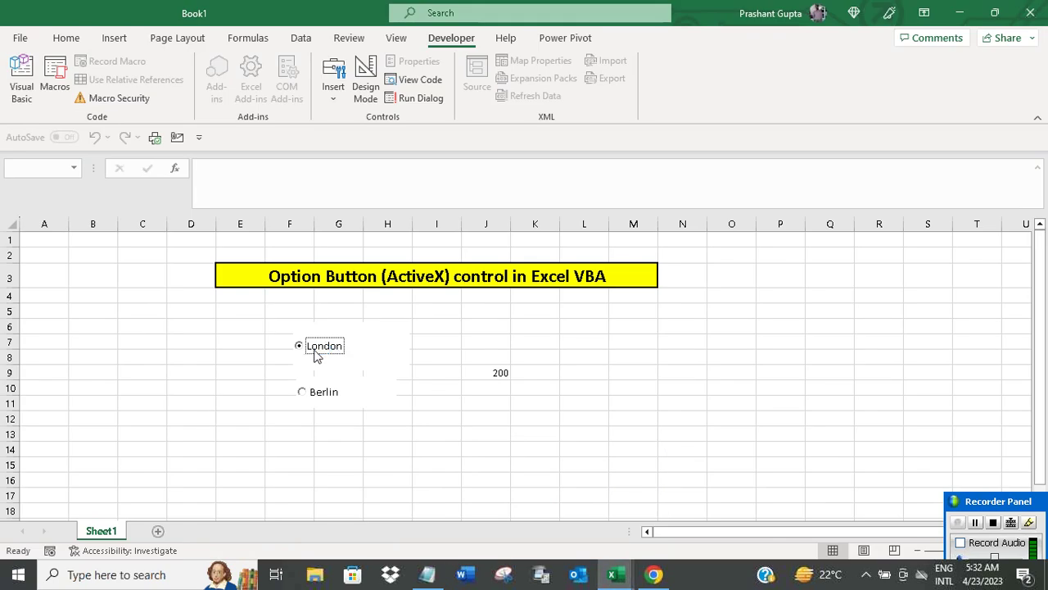
left_click(303, 393)
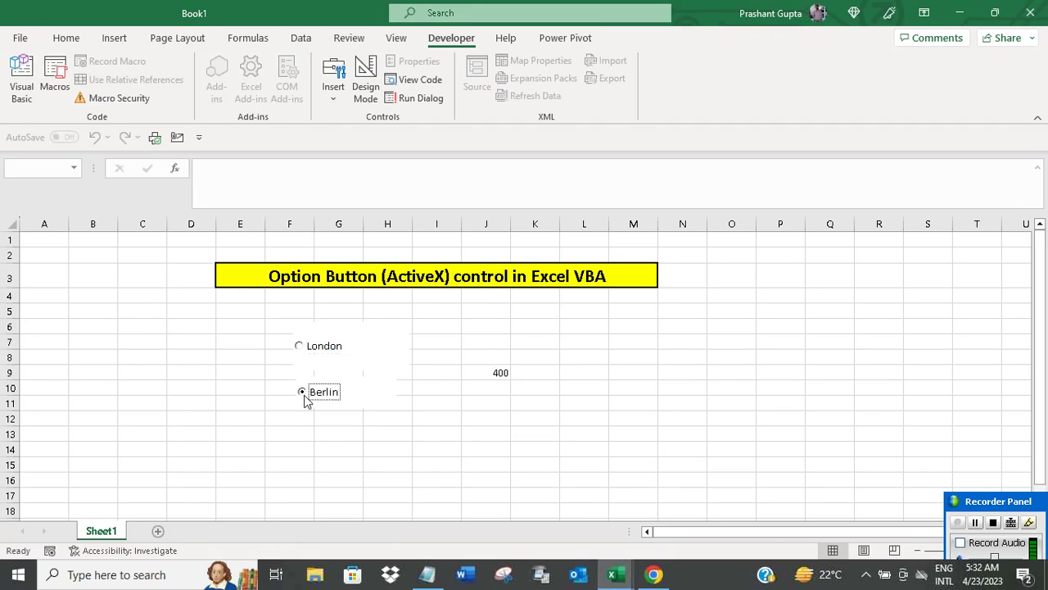
left_click(299, 346)
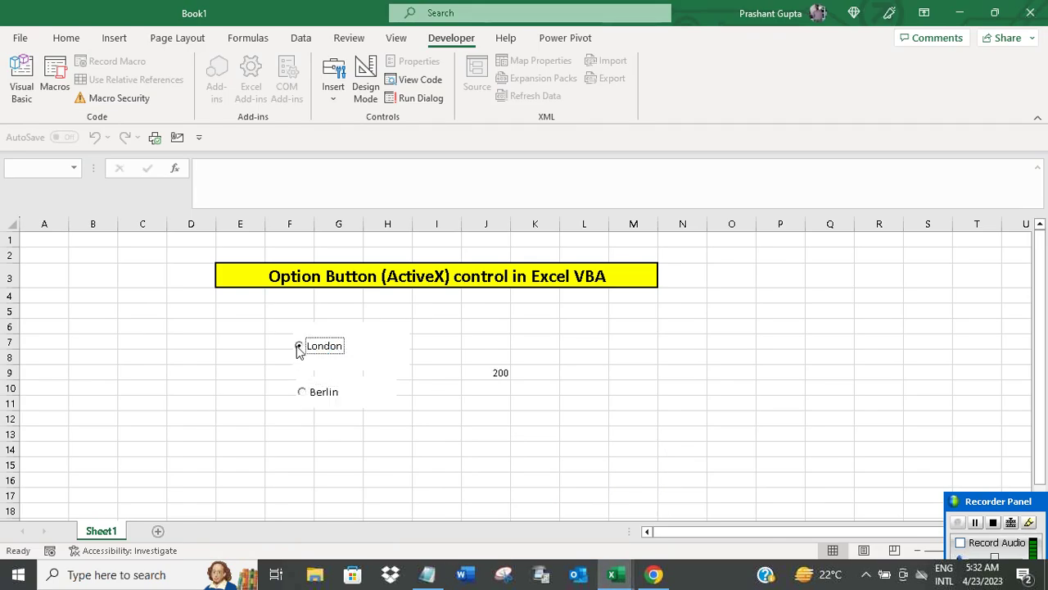
left_click(303, 392)
left_click(496, 372)
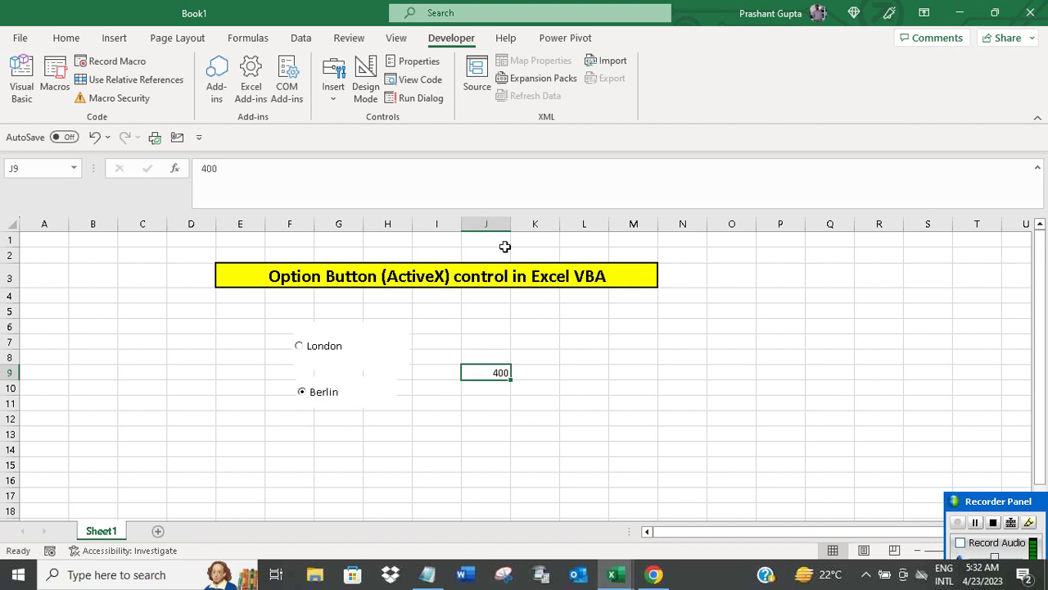
left_click_drag(511, 223, 549, 223)
- Enter the label 'Average per day expanses in Euro' in cell J8
left_click(496, 354)
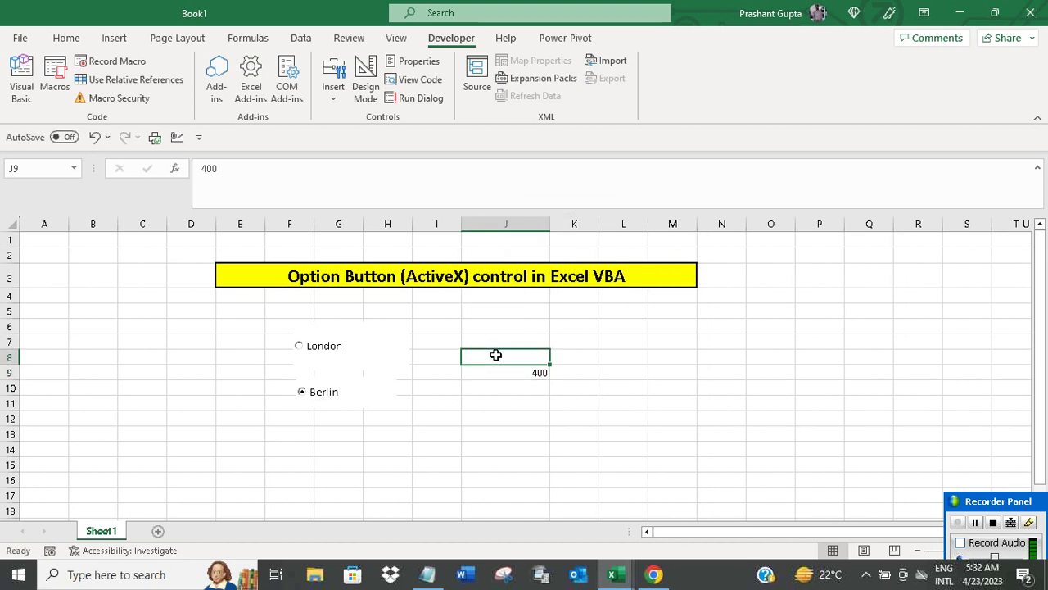
type("Ave")
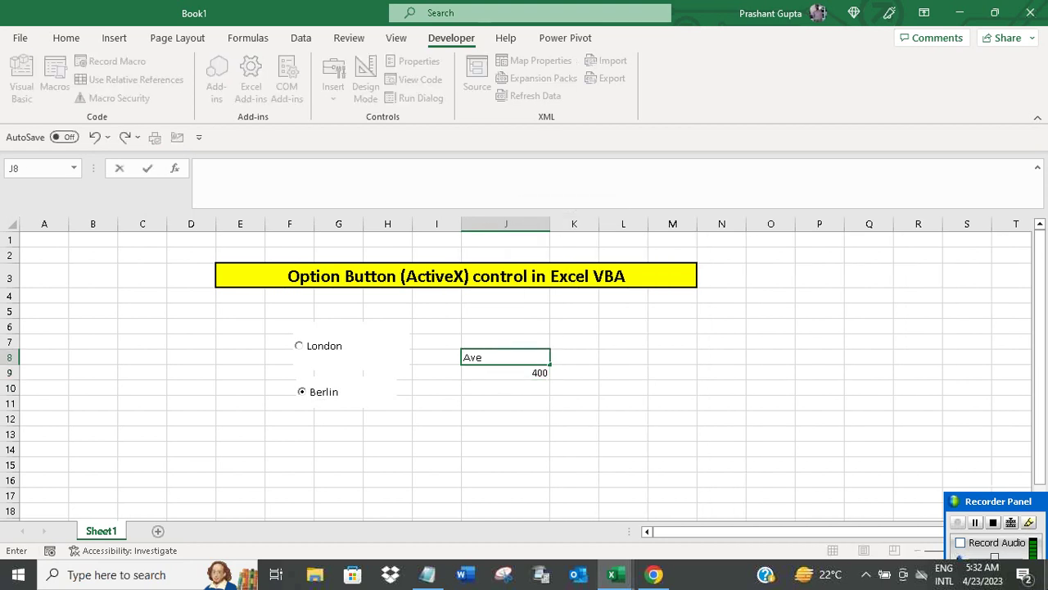
type("rage per day")
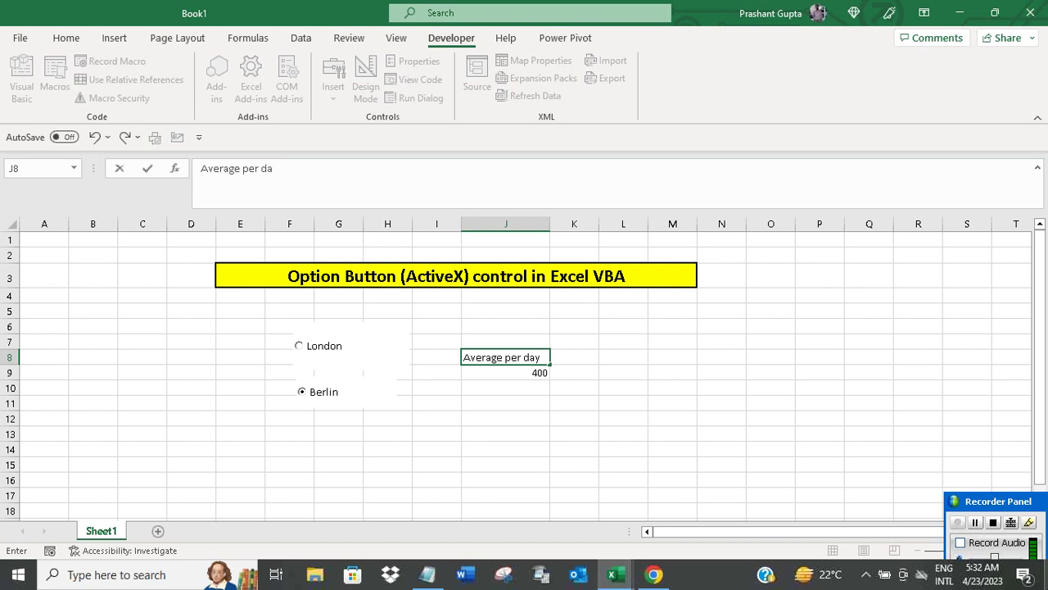
type(" E")
key("BackSpace")
key("BackSpace")
type("e")
type("xpanses")
type(" in Euro")
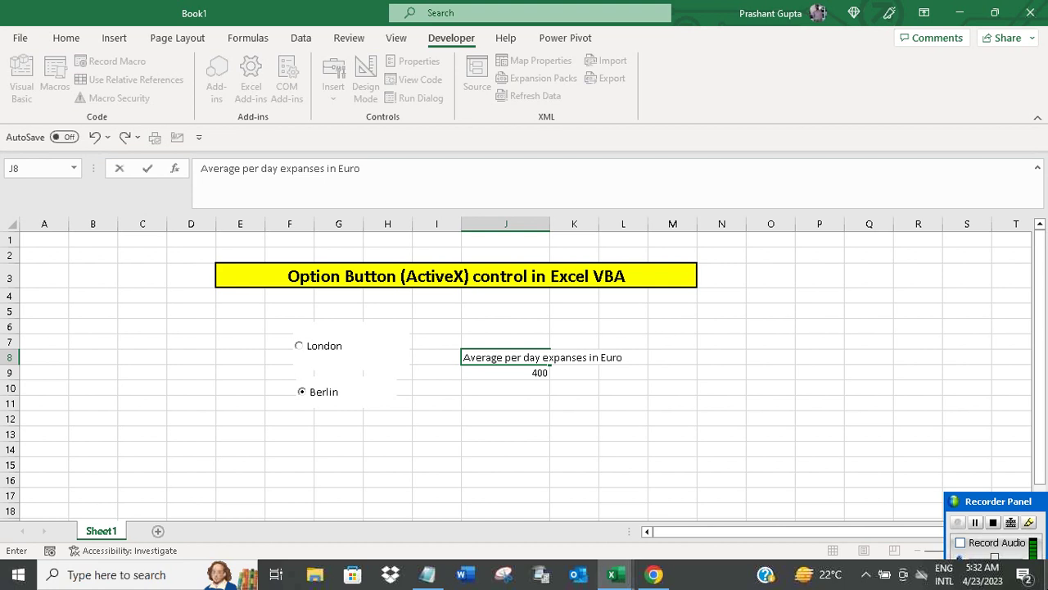
left_click(507, 375)
left_click(551, 237)
- Widen column J to fit the label and centre the 400 in J9
left_click(526, 256)
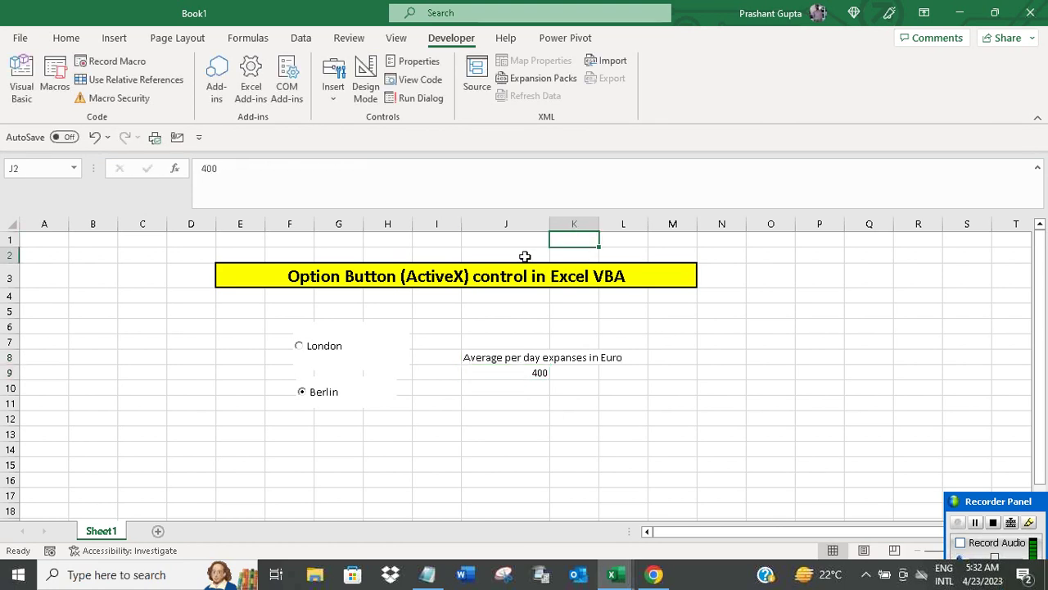
left_click_drag(549, 223, 632, 236)
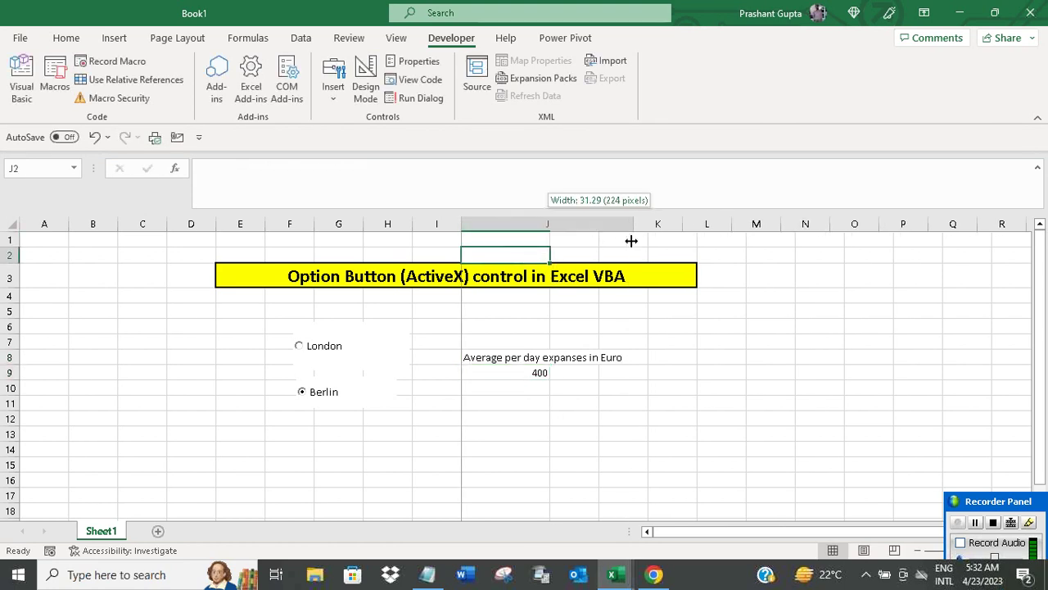
left_click(599, 432)
left_click(554, 357)
left_click(533, 373)
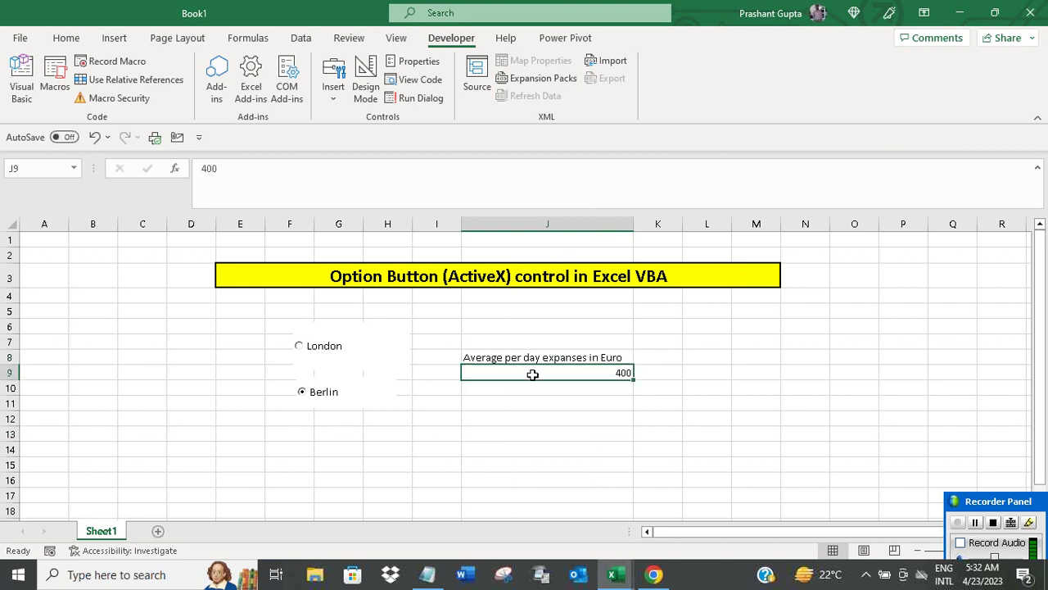
left_click(66, 38)
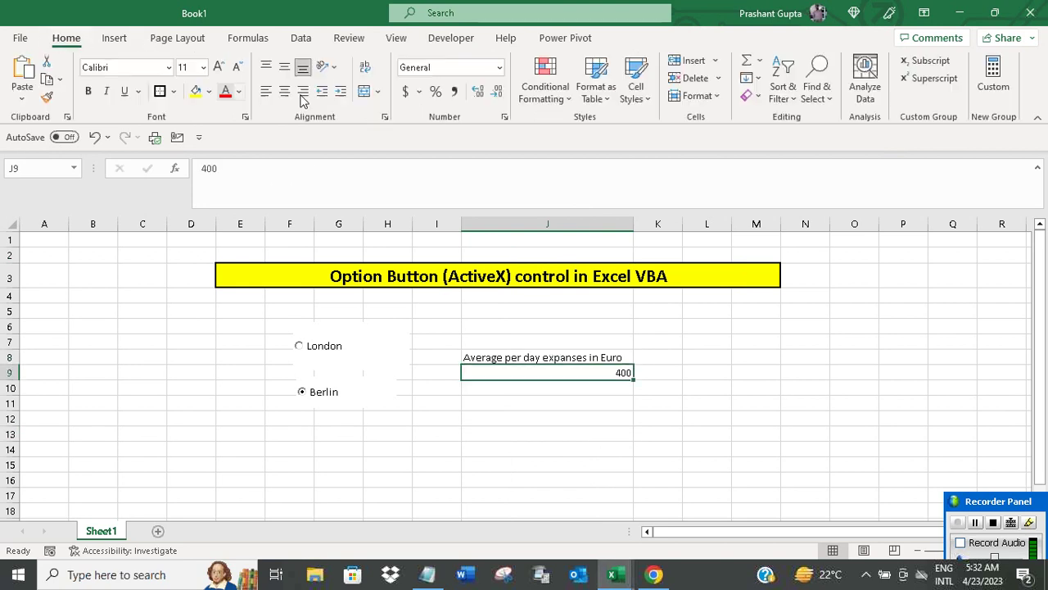
left_click(288, 93)
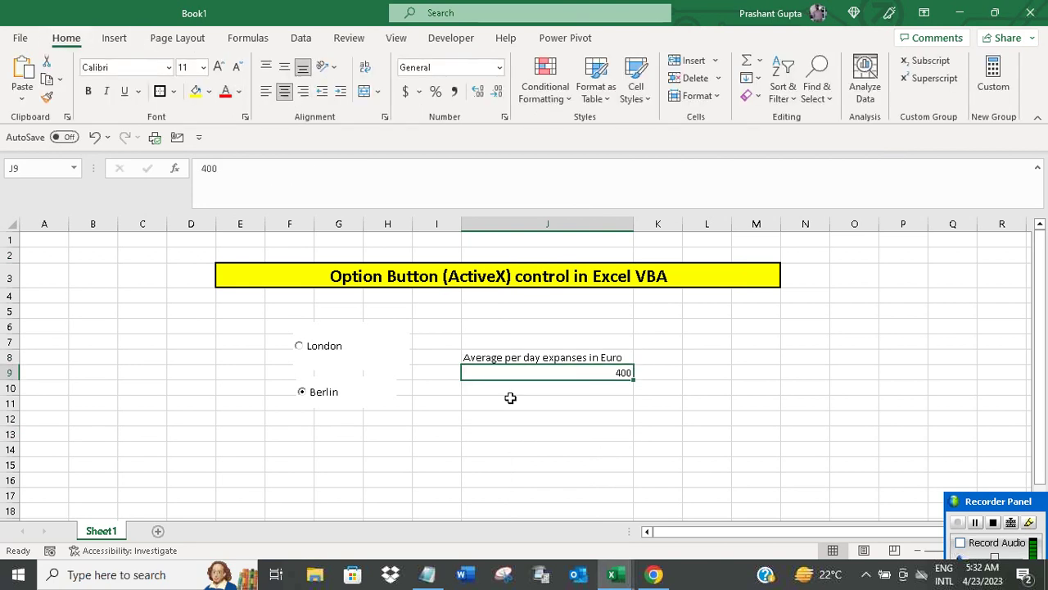
- Give J8:J9 all borders and make J8 bold with a light gold fill
left_click(508, 357)
left_click_drag(514, 370, 514, 373)
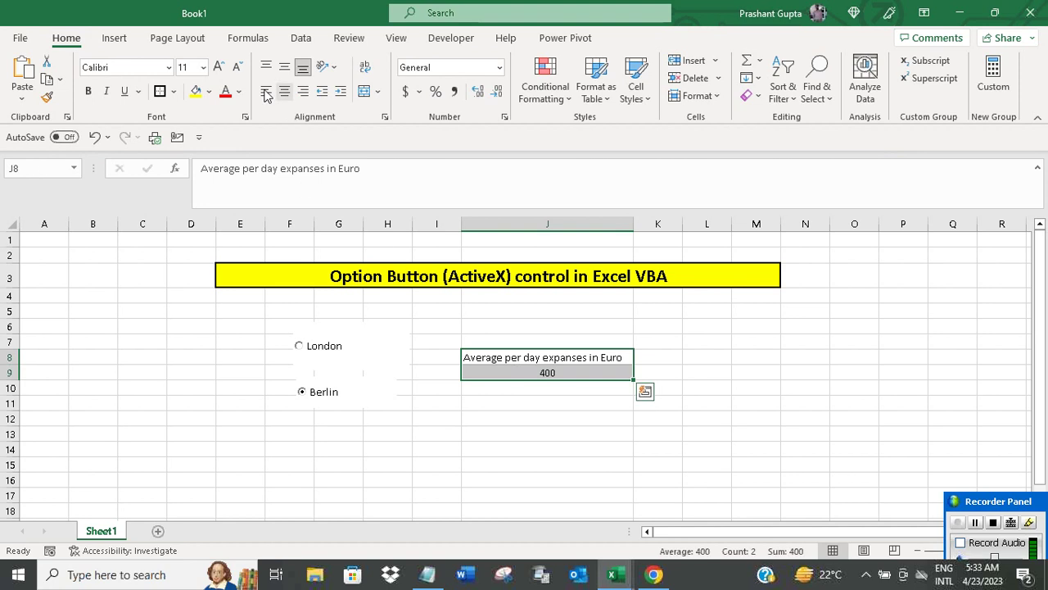
left_click(174, 91)
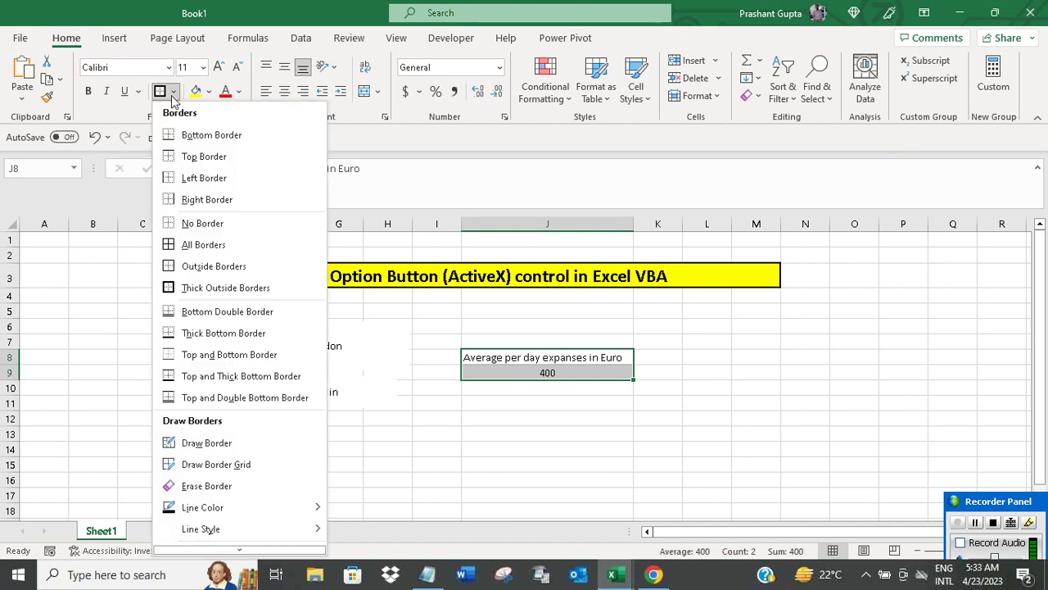
left_click(197, 241)
left_click(510, 360)
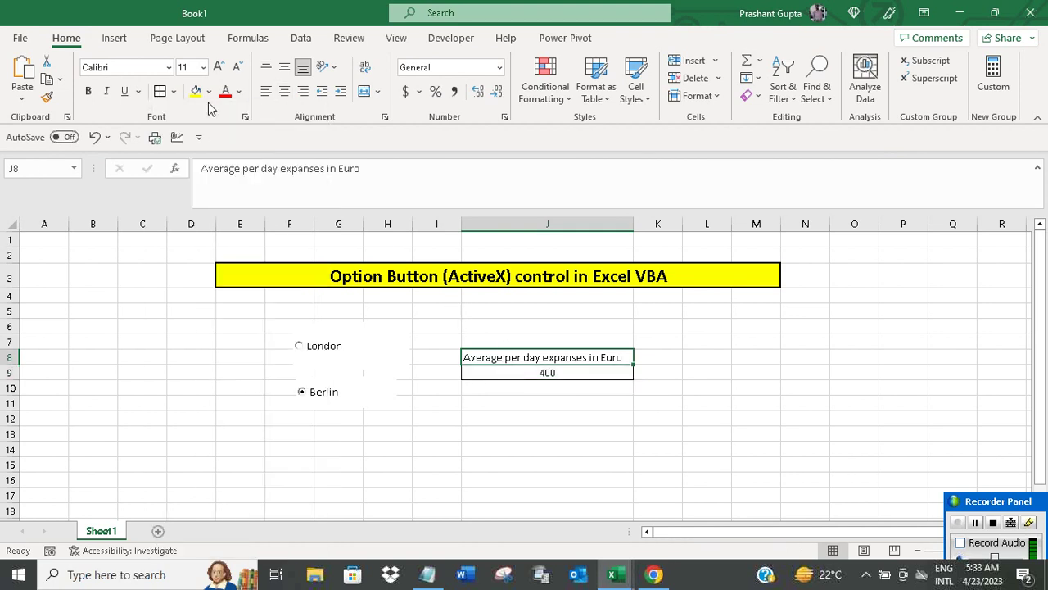
left_click(88, 91)
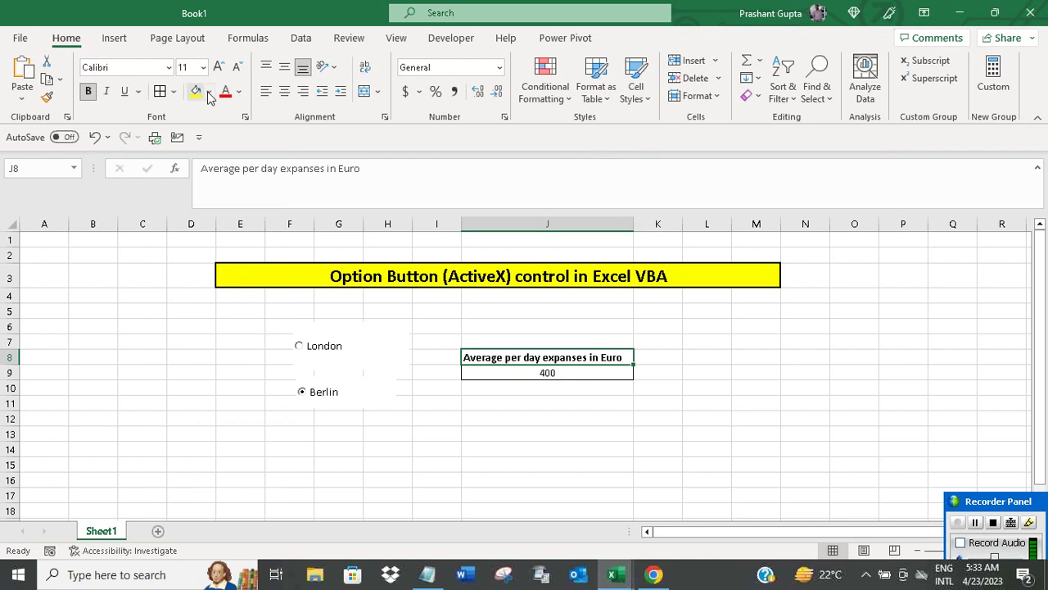
left_click(210, 93)
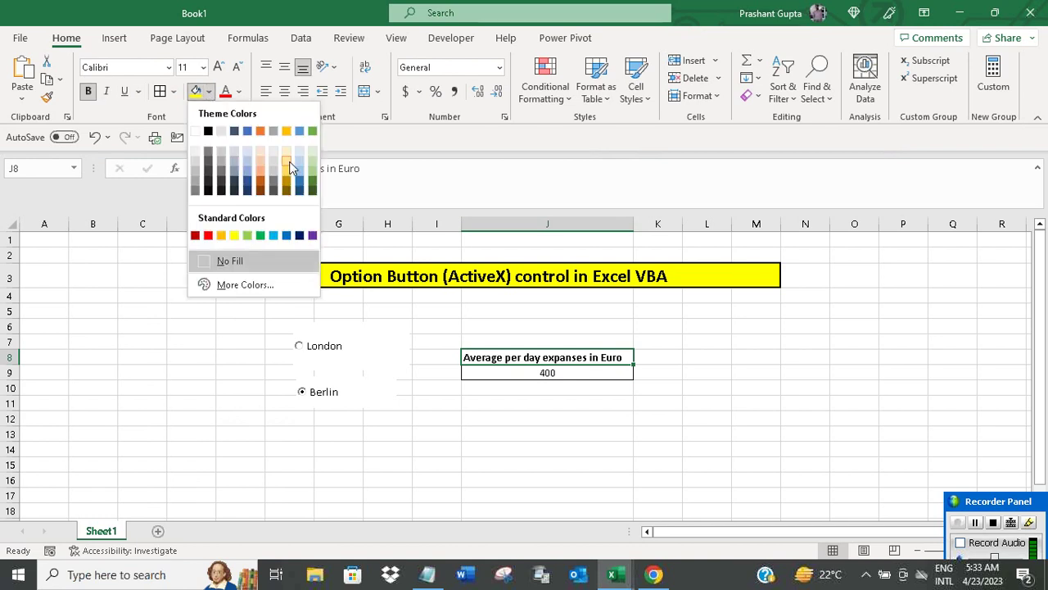
left_click(286, 161)
left_click(749, 369)
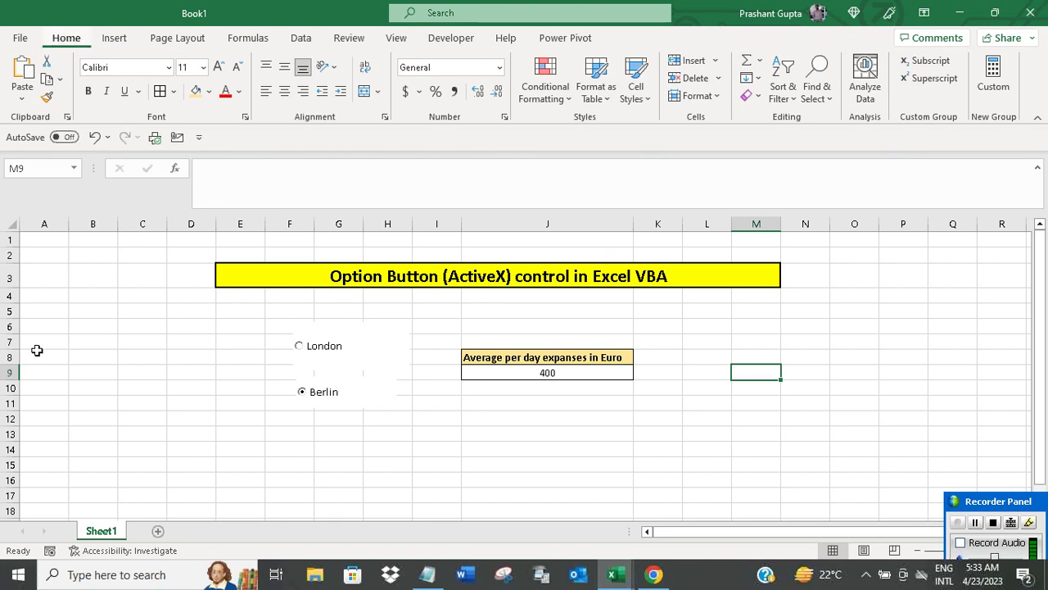
- Test the London and Berlin buttons again to check J9 shows 200 and 400
left_click(298, 346)
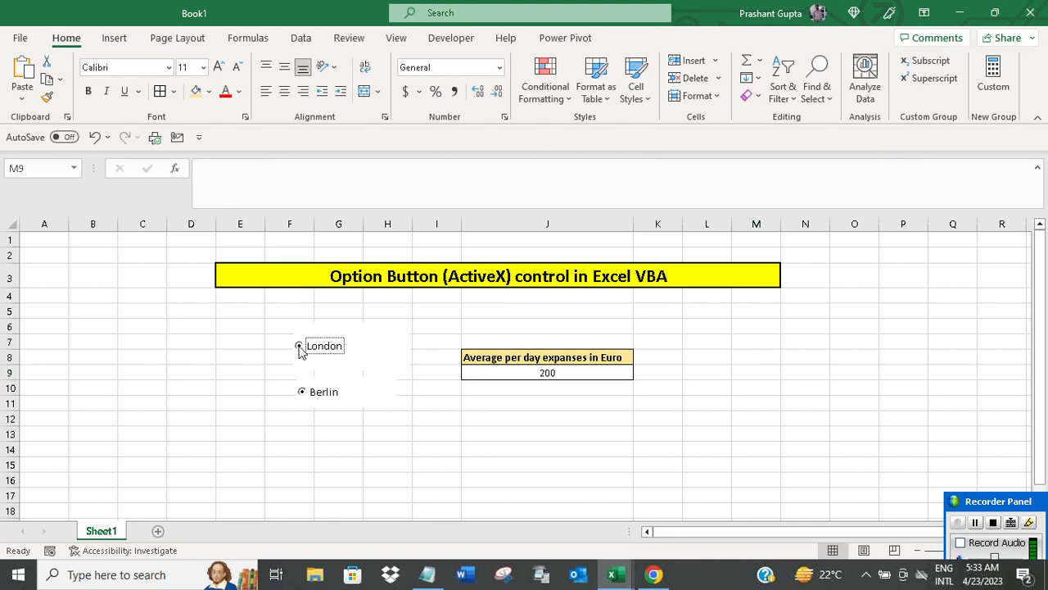
left_click(303, 392)
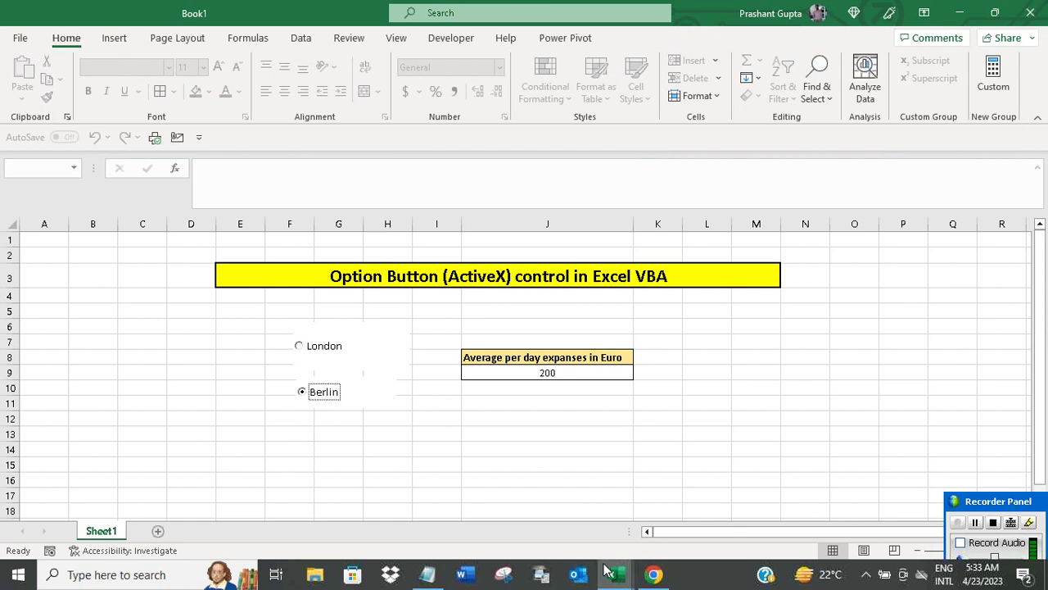
key("alt+F11")
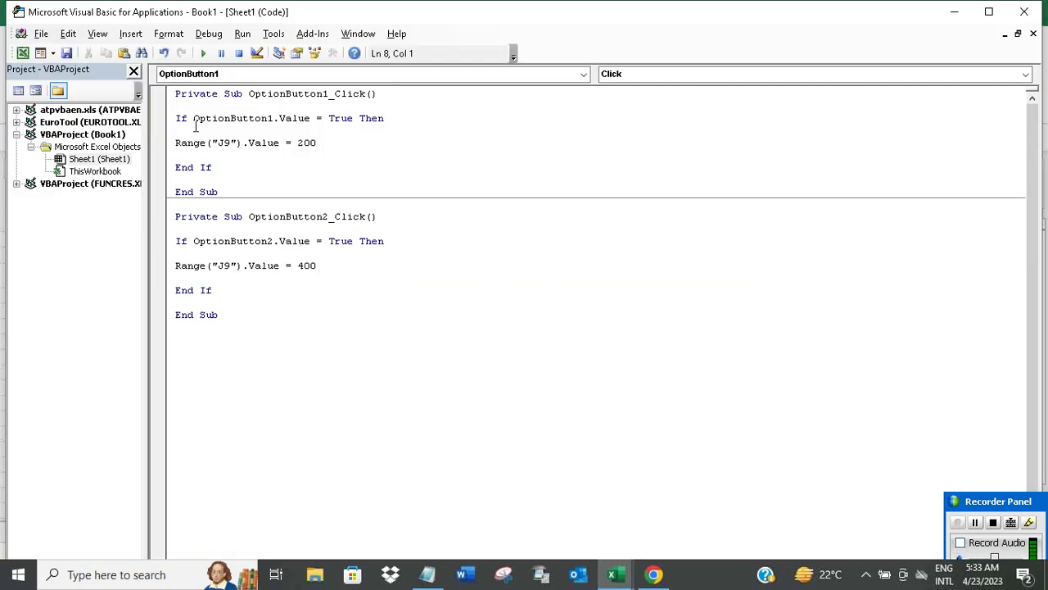
- Select all the code in the Sheet1 module and copy it
key("ctrl+a")
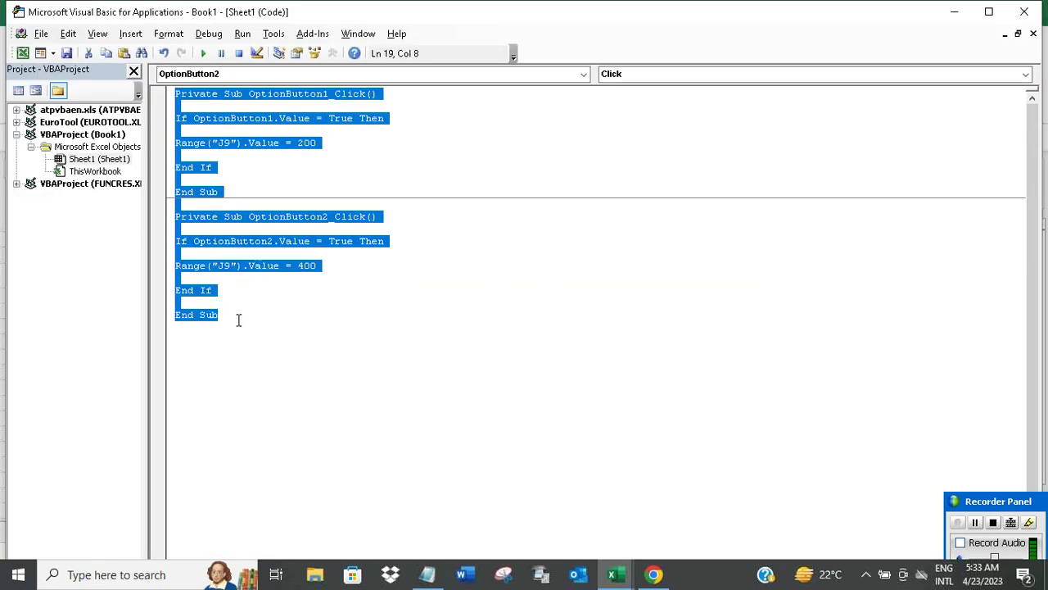
right_click(220, 119)
left_click(272, 144)
- Paste the copied VBA code into the maximized Notepad notes below the existing text
left_click(428, 574)
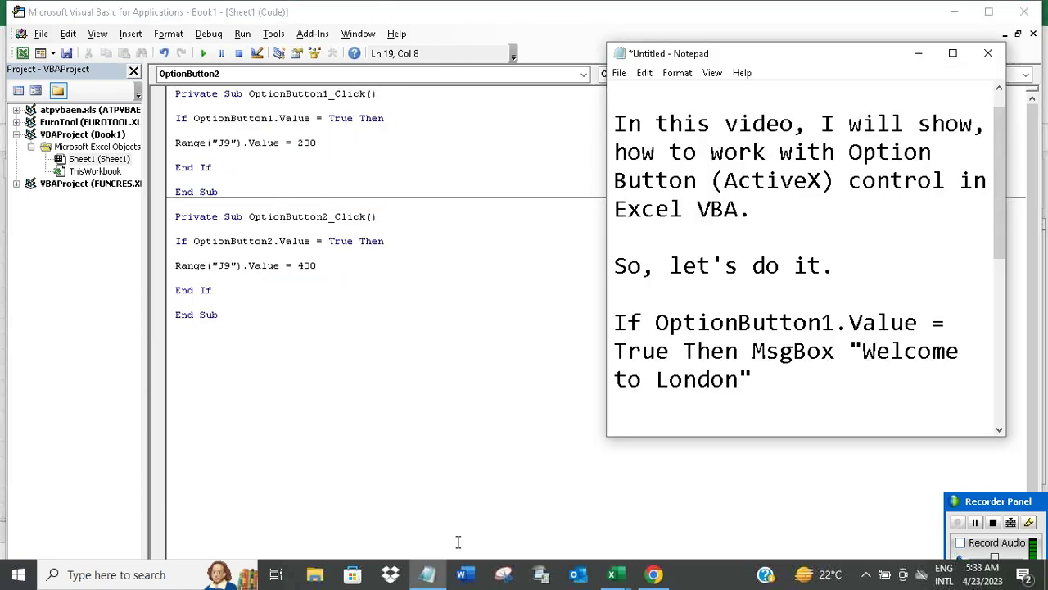
left_click(951, 52)
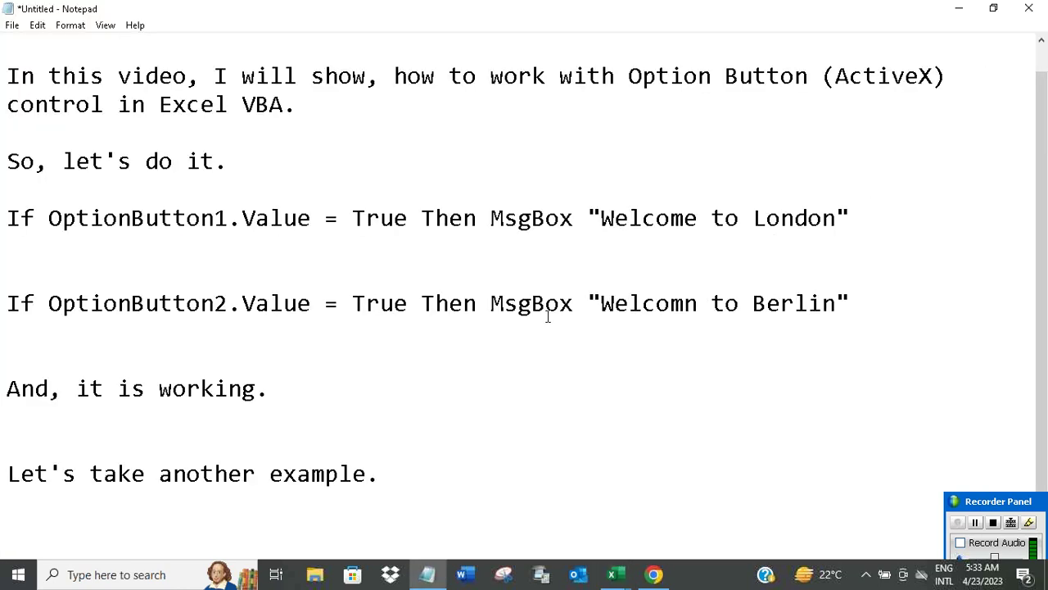
key("Return")
key("Return")
key("Return")
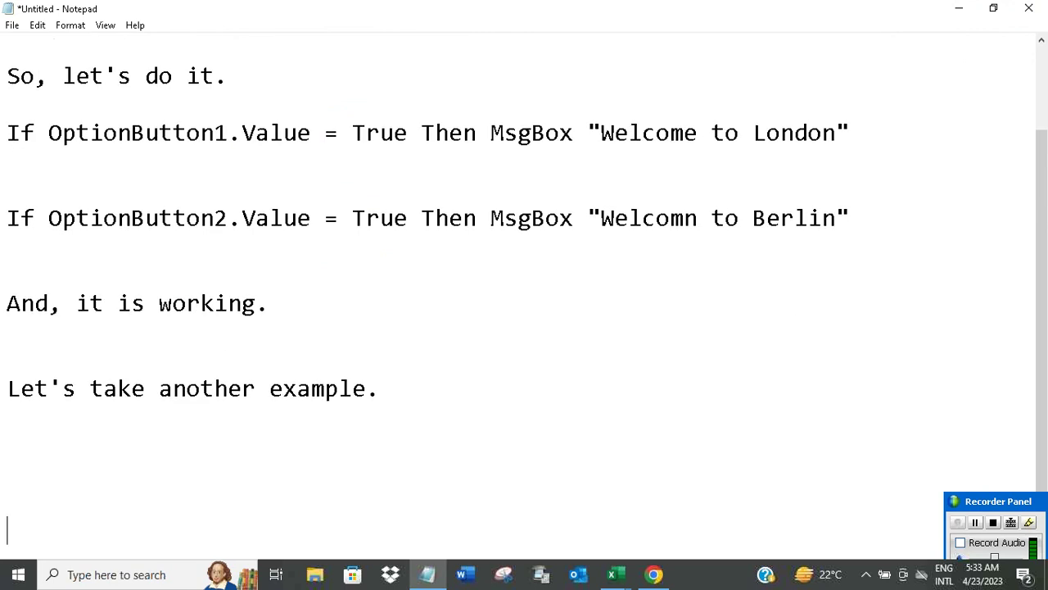
key("Return")
key("Return")
key("ctrl+v")
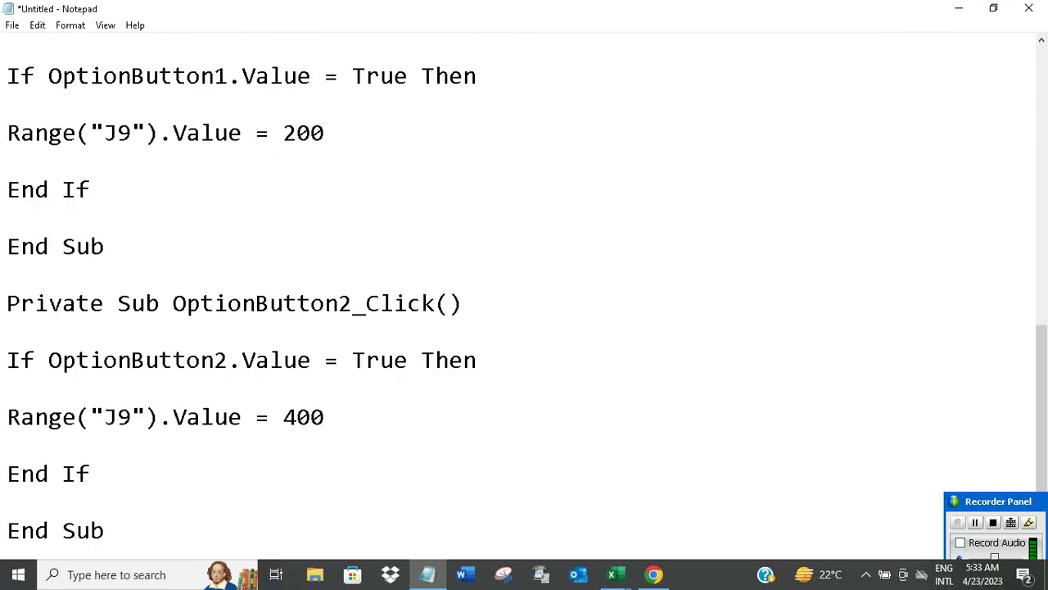
scroll(501, 306, "up", 1)
scroll(483, 325, "up", 1)
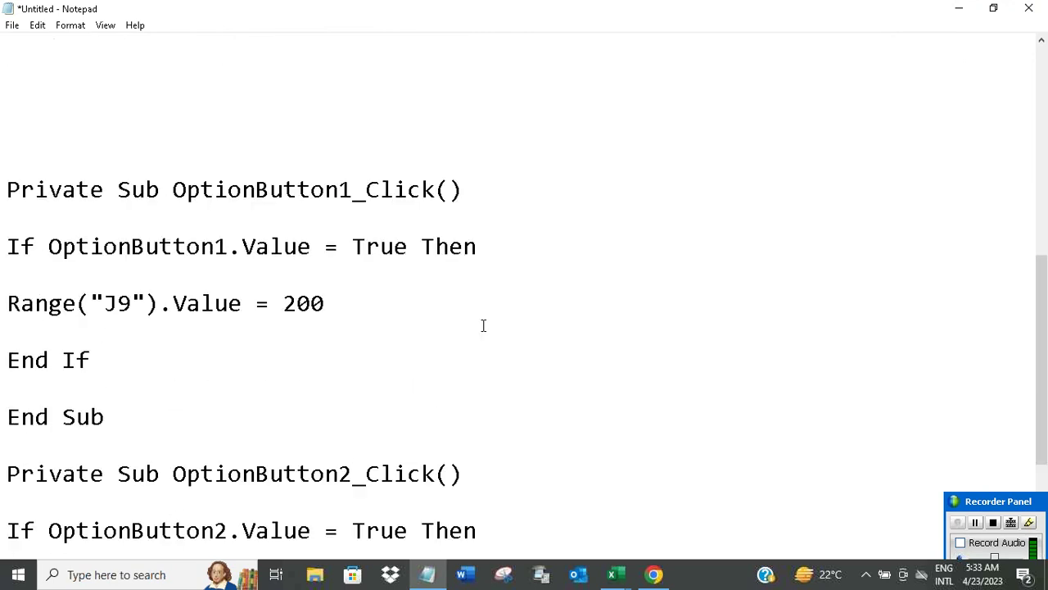
- Insert a blank line between the two pasted click procedures
left_click(165, 419)
key("Return")
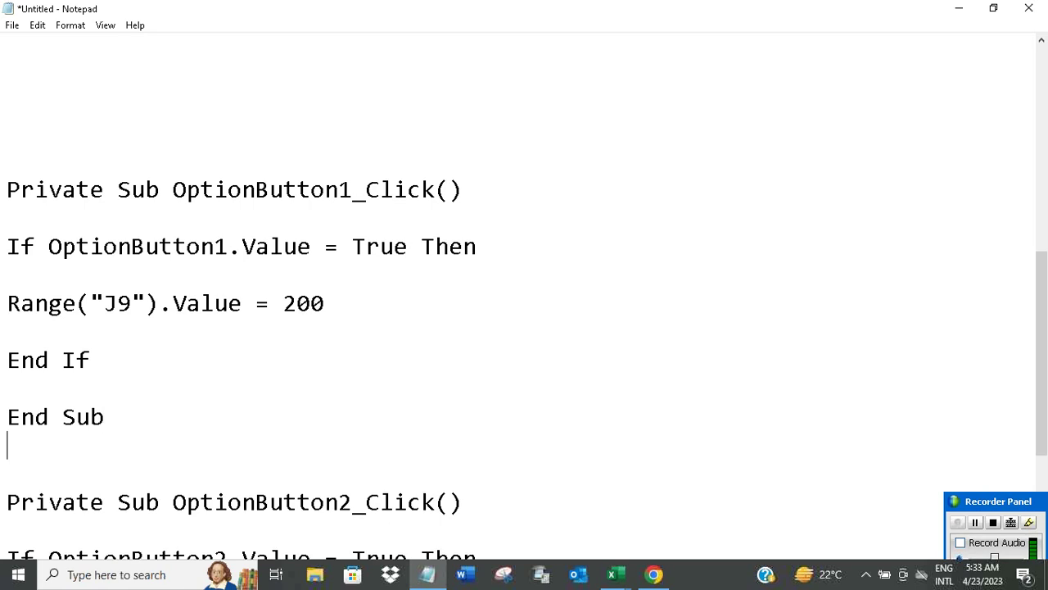
scroll(300, 375, "down", 2)
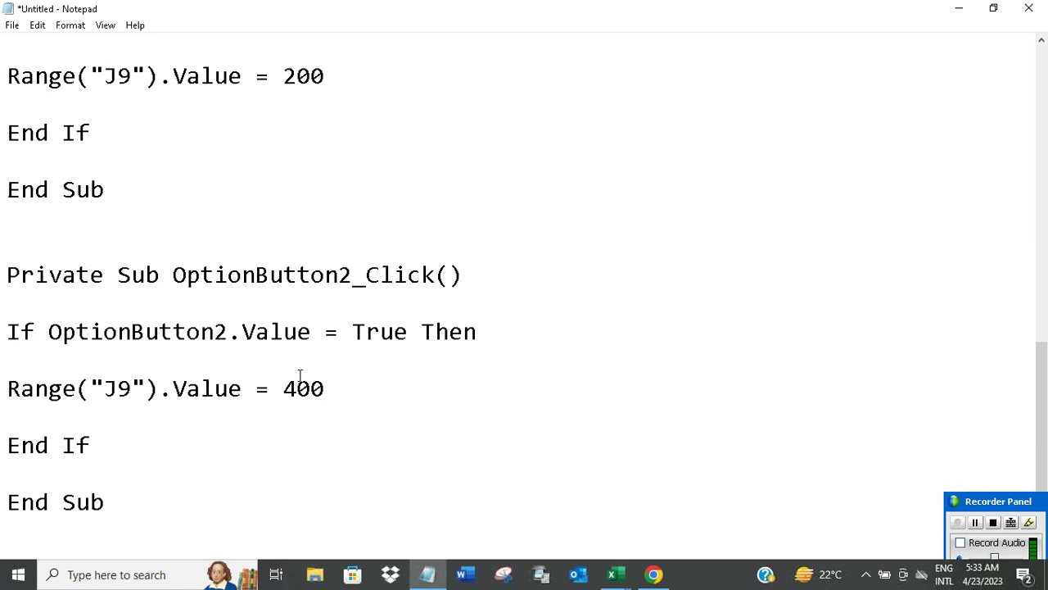
scroll(300, 375, "up", 2)
scroll(299, 375, "down", 1)
scroll(299, 375, "down", 1)
scroll(300, 375, "up", 2)
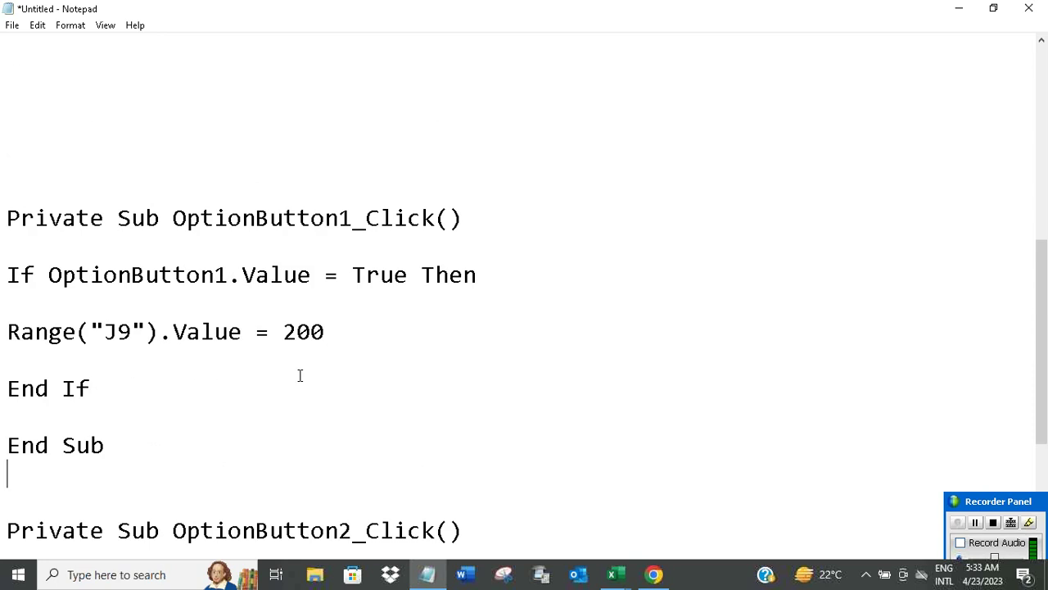
scroll(299, 375, "down", 1)
scroll(299, 375, "down", 1)
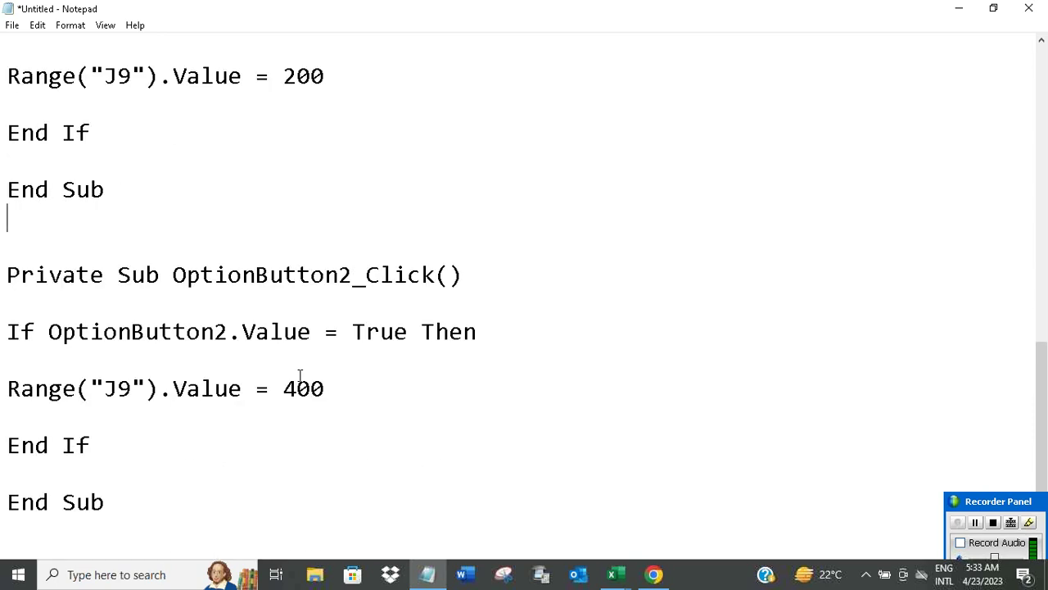
- Add the closing line 'And, we got it.' after the last End Sub
left_click(206, 500)
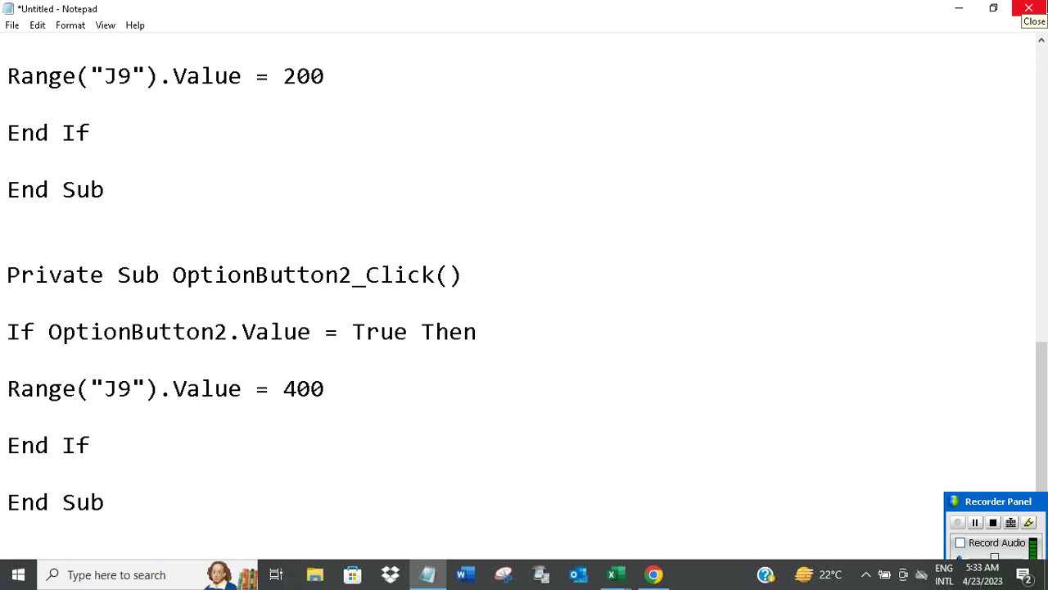
key("Return")
key("Return")
key("Return")
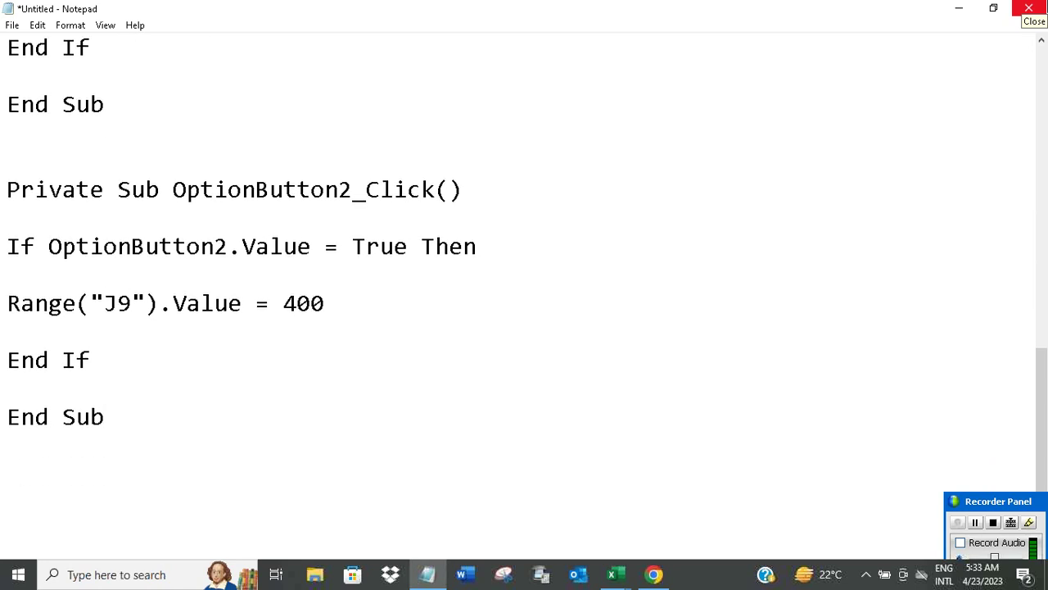
type("And, we ")
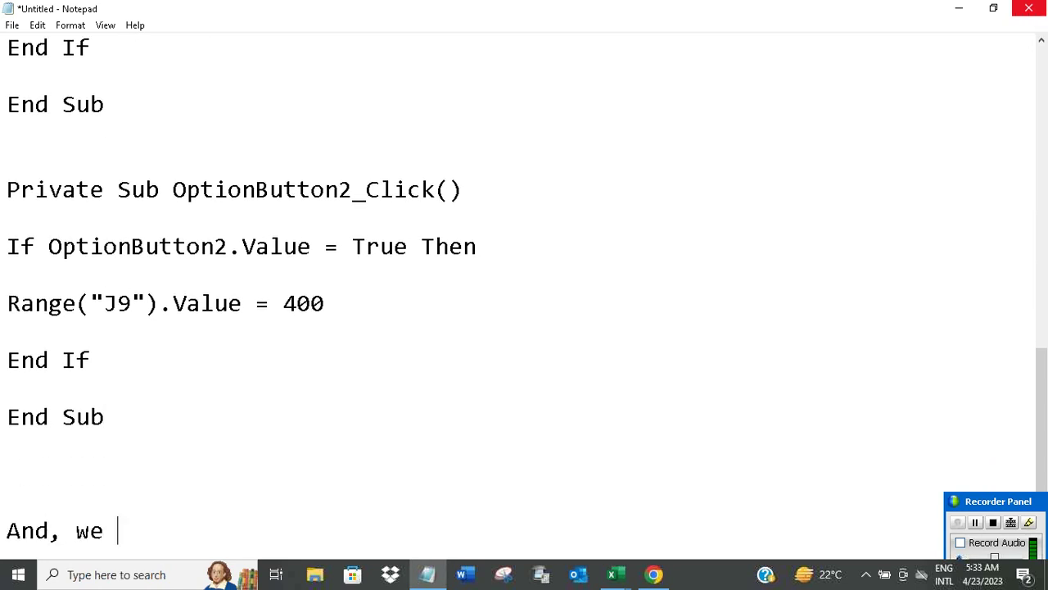
type("got it.")
key("Return")
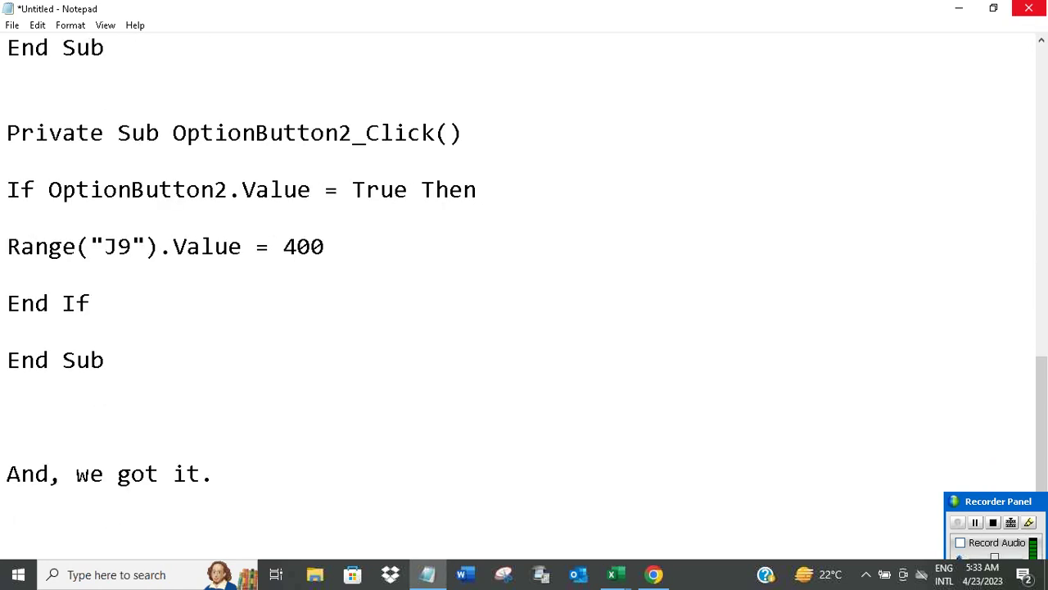
- Minimize Notepad and bring the Excel workbook back to the front
left_click(994, 8)
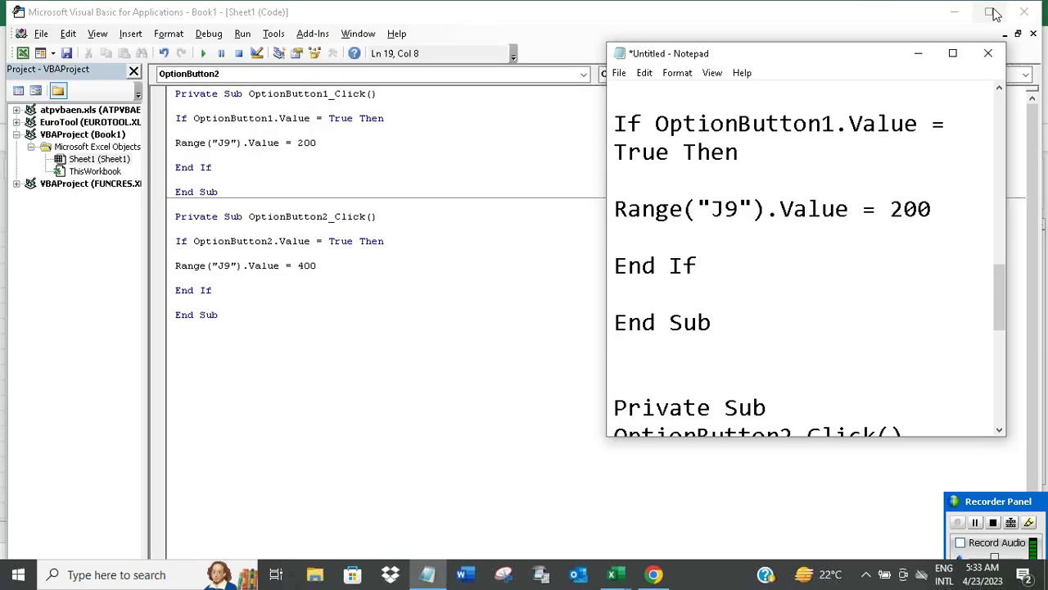
left_click(918, 53)
left_click(550, 214)
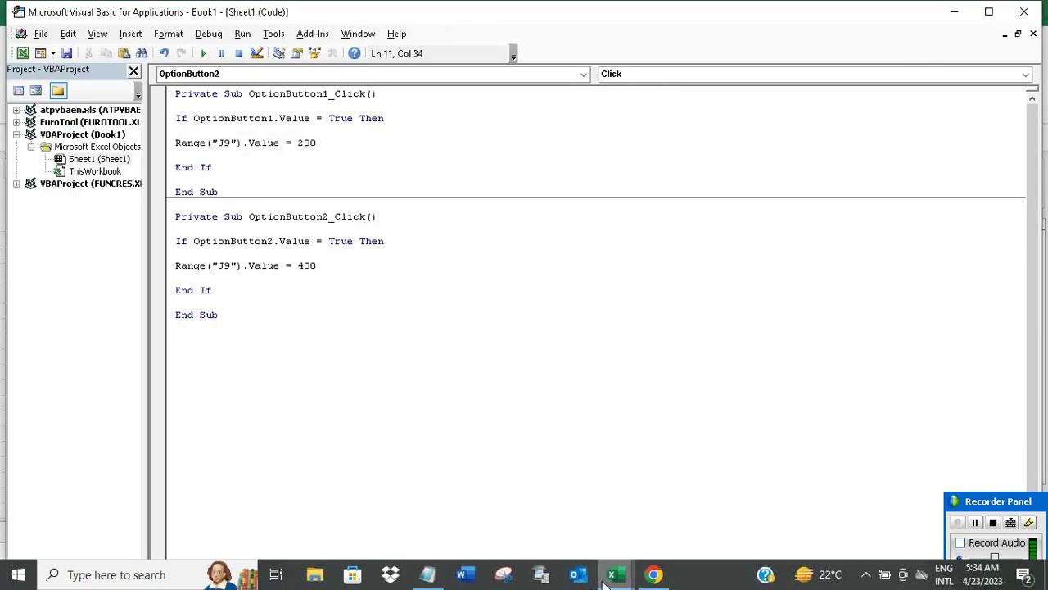
left_click(568, 541)
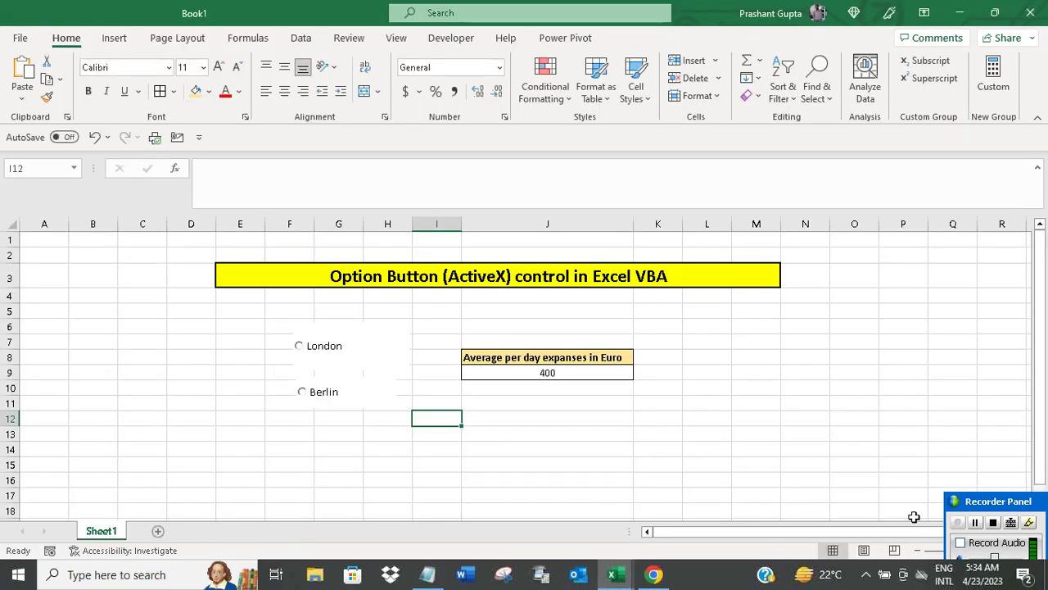